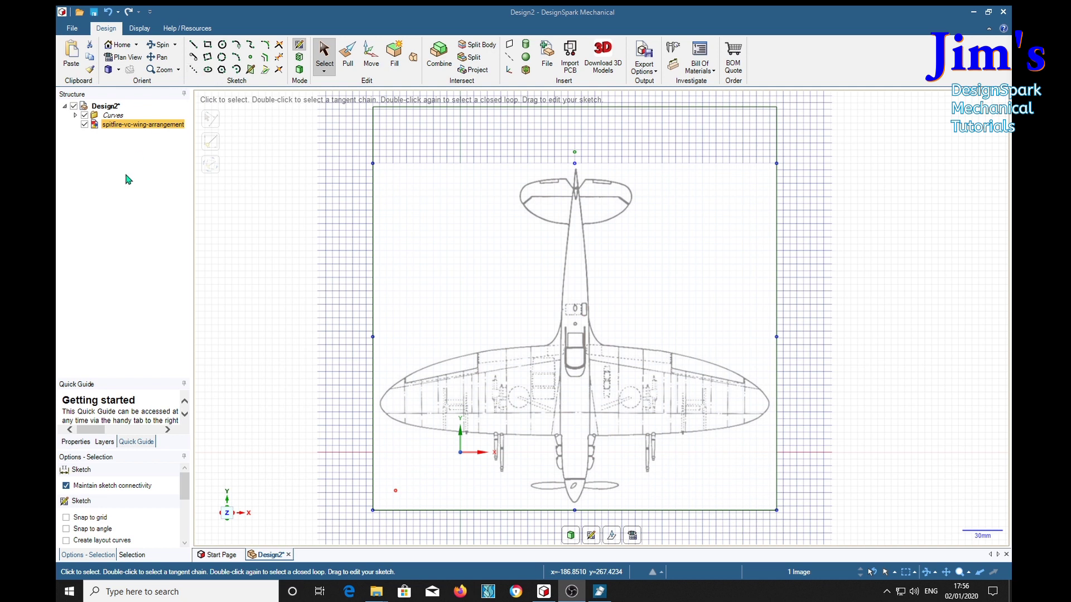
Draw a vertical construction line about 261.5 mm long along the fuselage centre, from the propeller spinner tip to beyond the tail
left_click(196, 70)
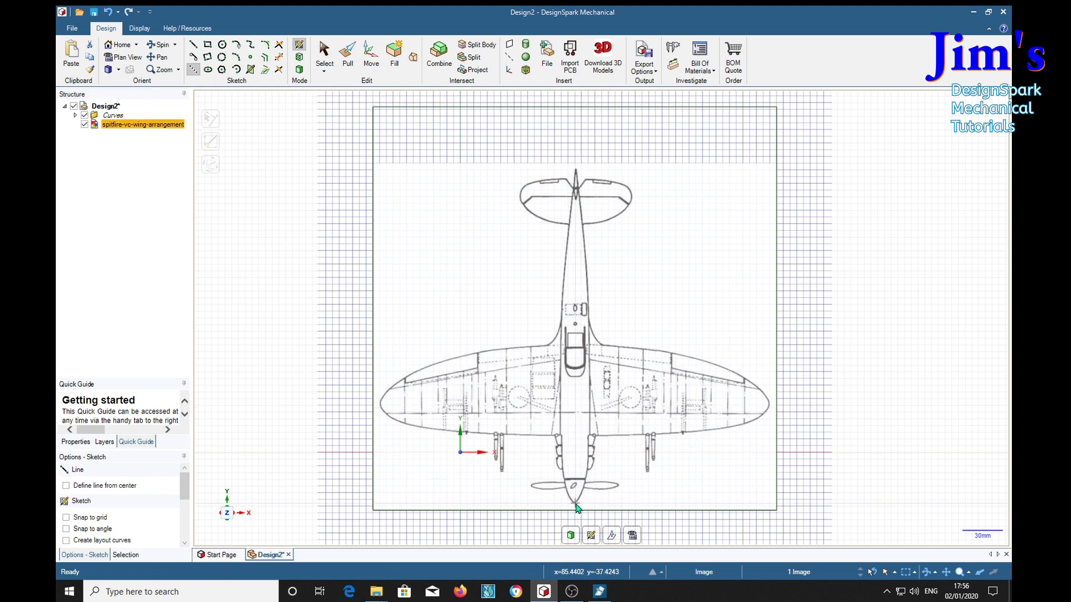
scroll(577, 507, "up", 1)
scroll(576, 507, "up", 3)
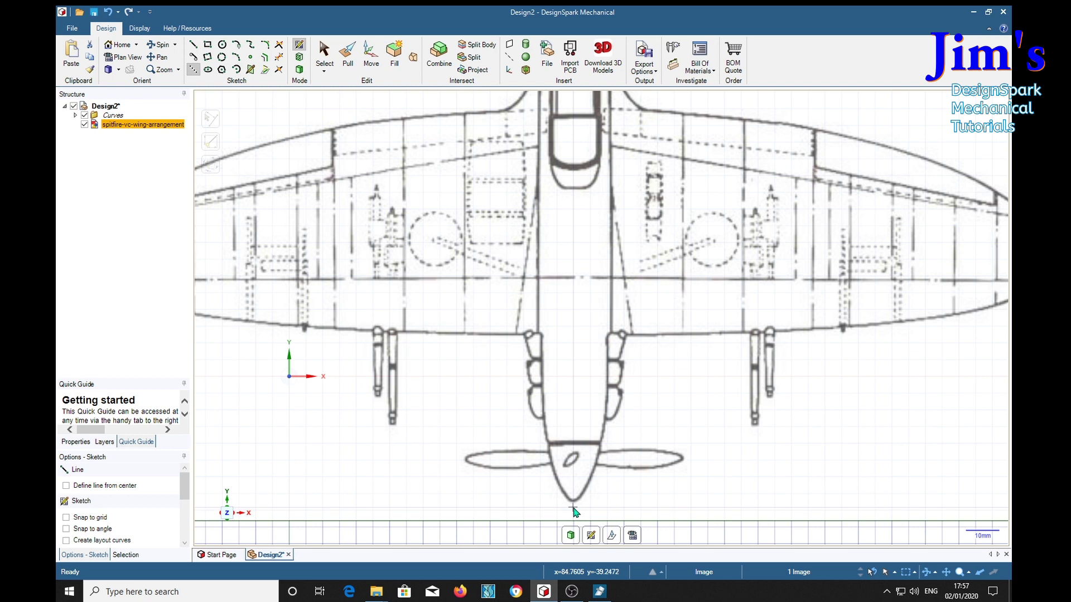
left_click(573, 507)
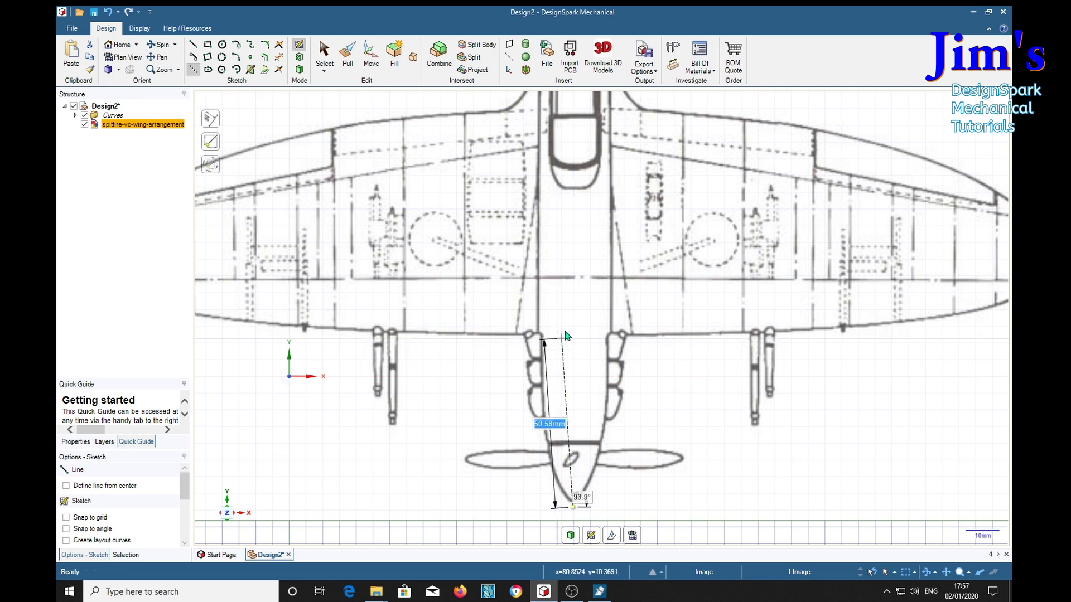
middle_click_drag(593, 147, 530, 519, "shift")
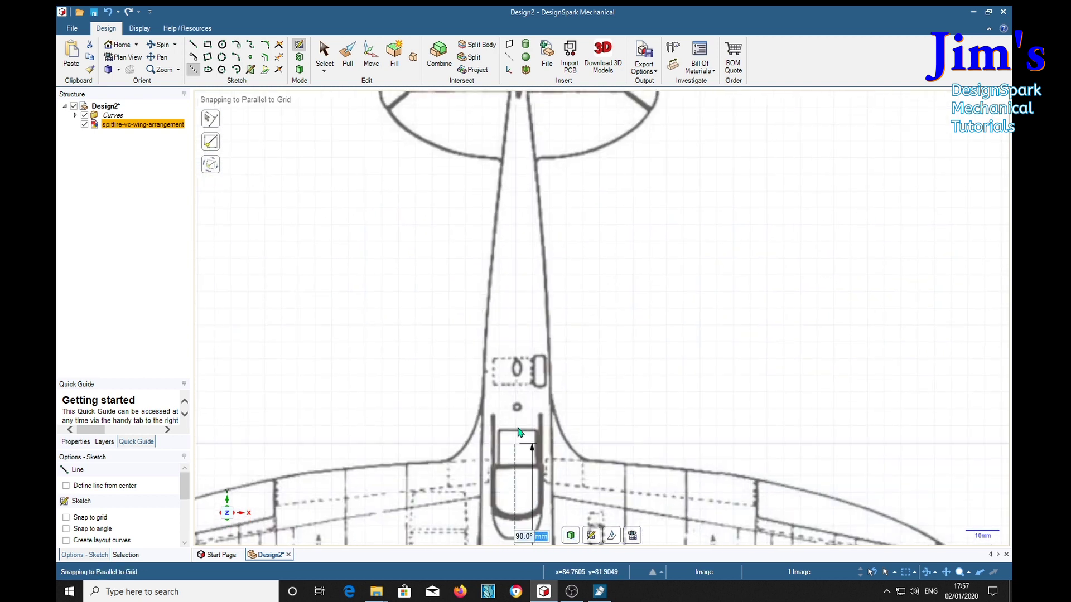
middle_click_drag(519, 224, 521, 413, "shift")
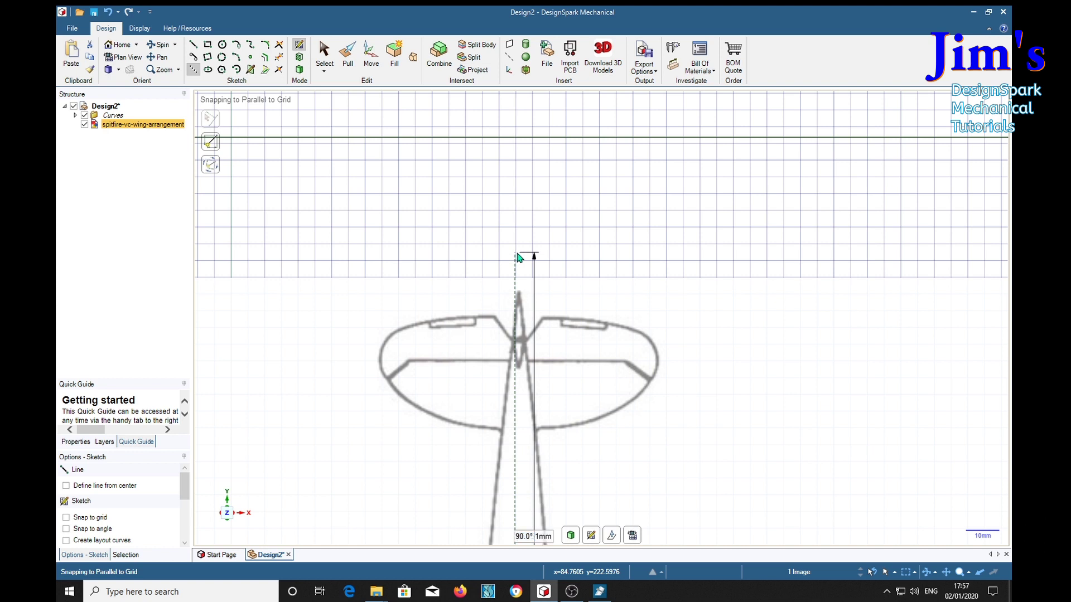
Draw a horizontal construction line about 288.6 mm long from one wingtip to the other
middle_click_drag(710, 459, 746, 239, "shift")
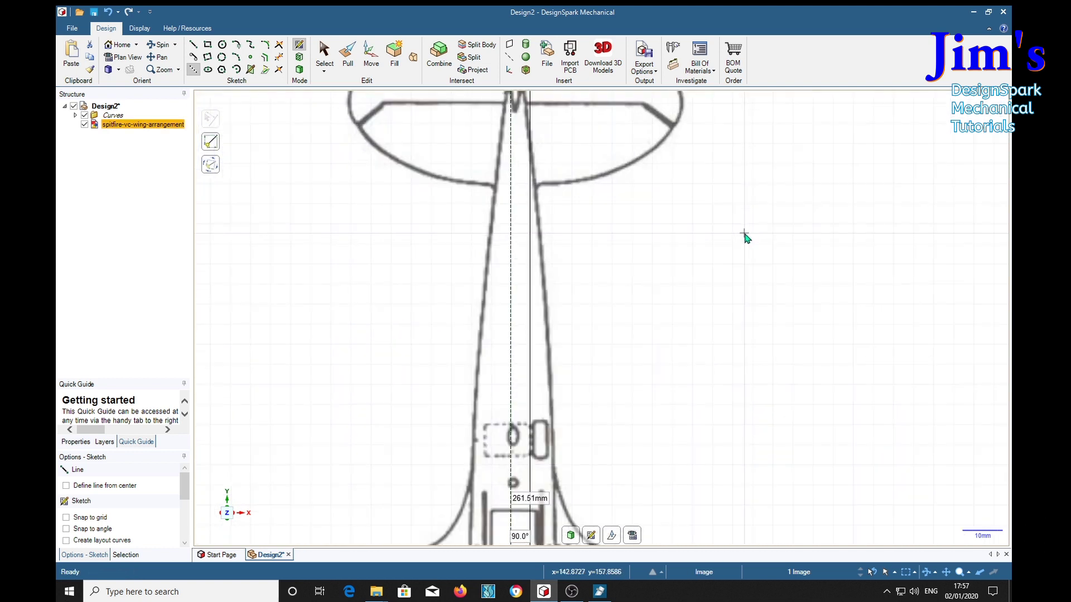
scroll(660, 387, "down", 5)
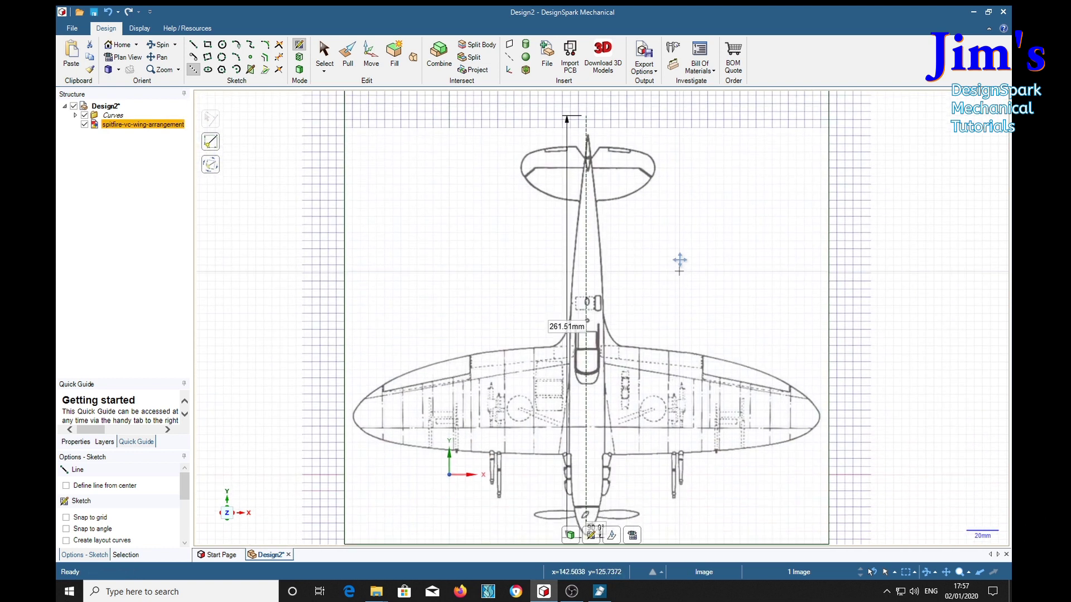
middle_click_drag(679, 259, 681, 215, "shift")
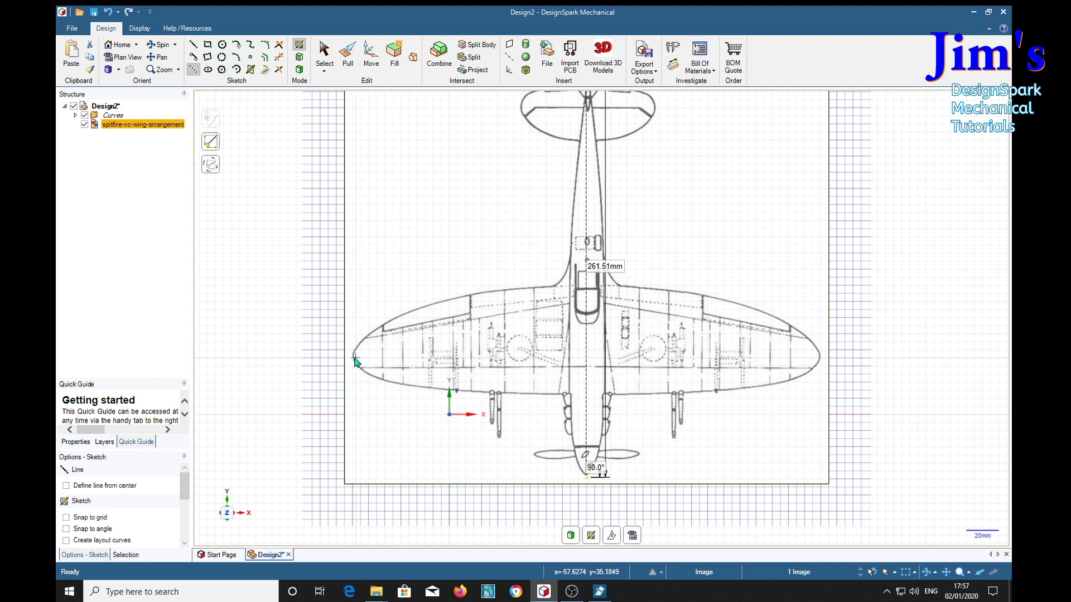
scroll(354, 361, "up", 5)
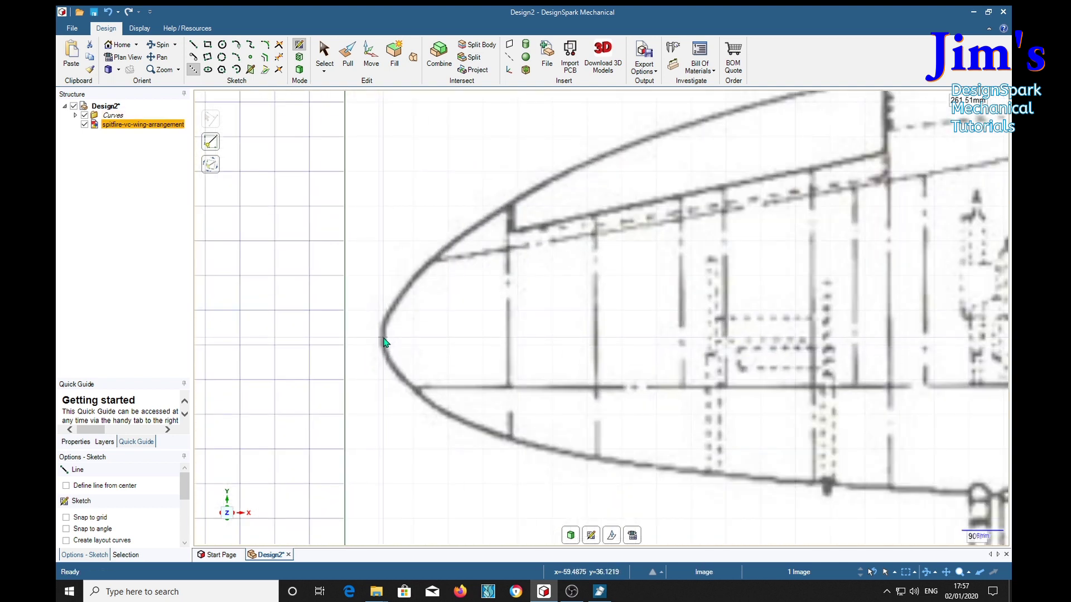
left_click(383, 338)
scroll(778, 346, "up", 3)
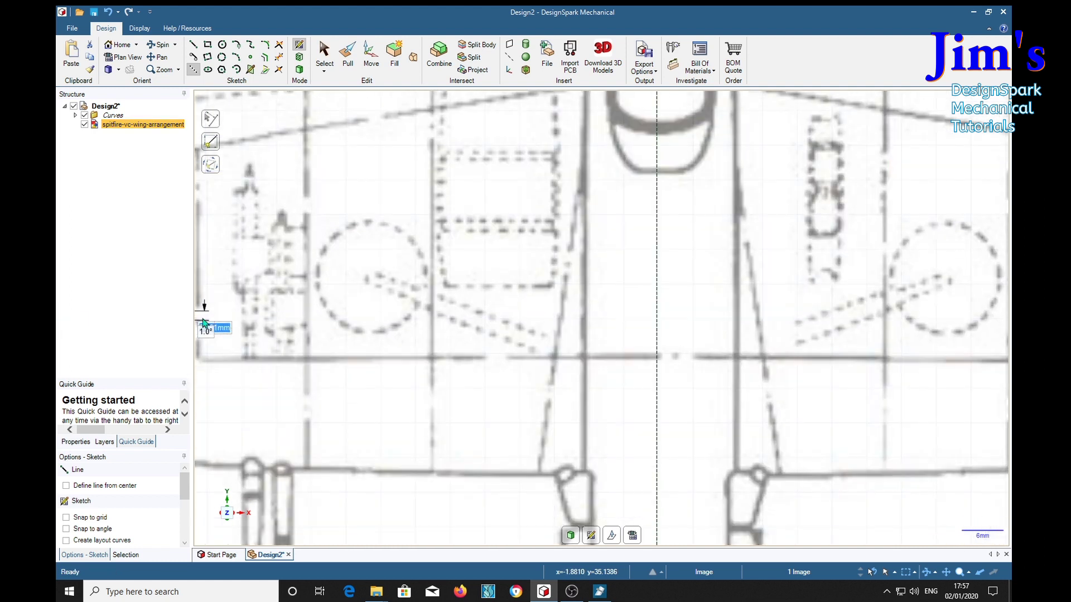
scroll(852, 329, "down", 4)
scroll(581, 337, "up", 3)
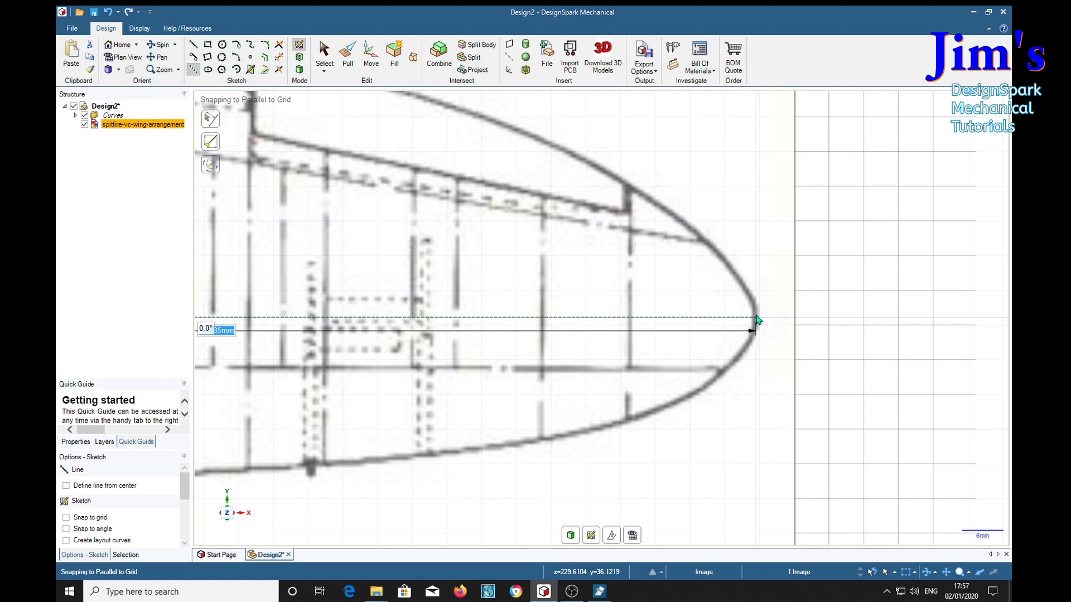
left_click(755, 320)
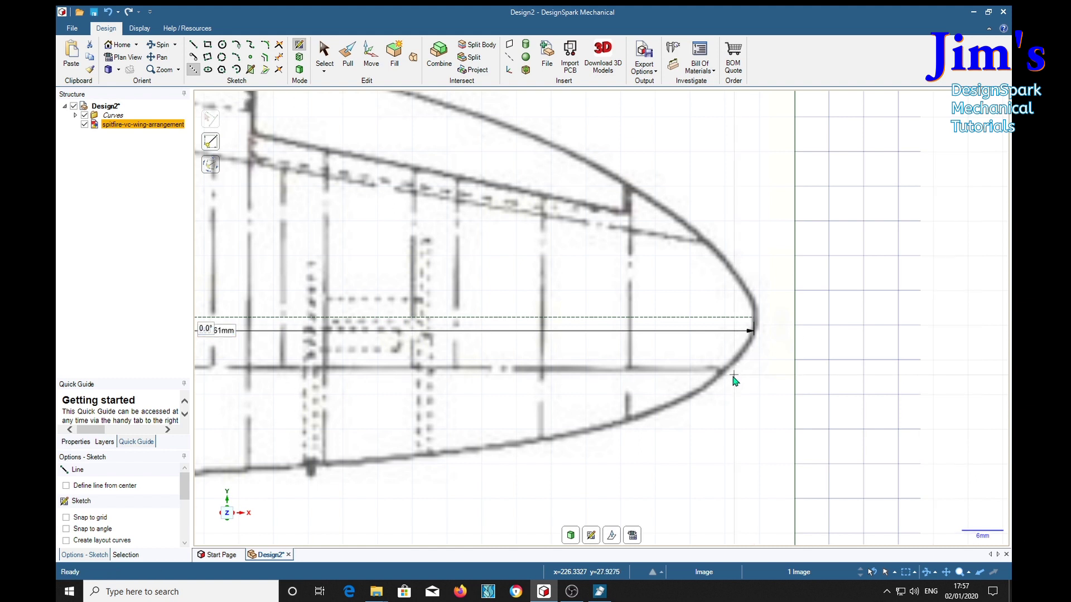
scroll(390, 397, "up", 2)
scroll(391, 397, "down", 4)
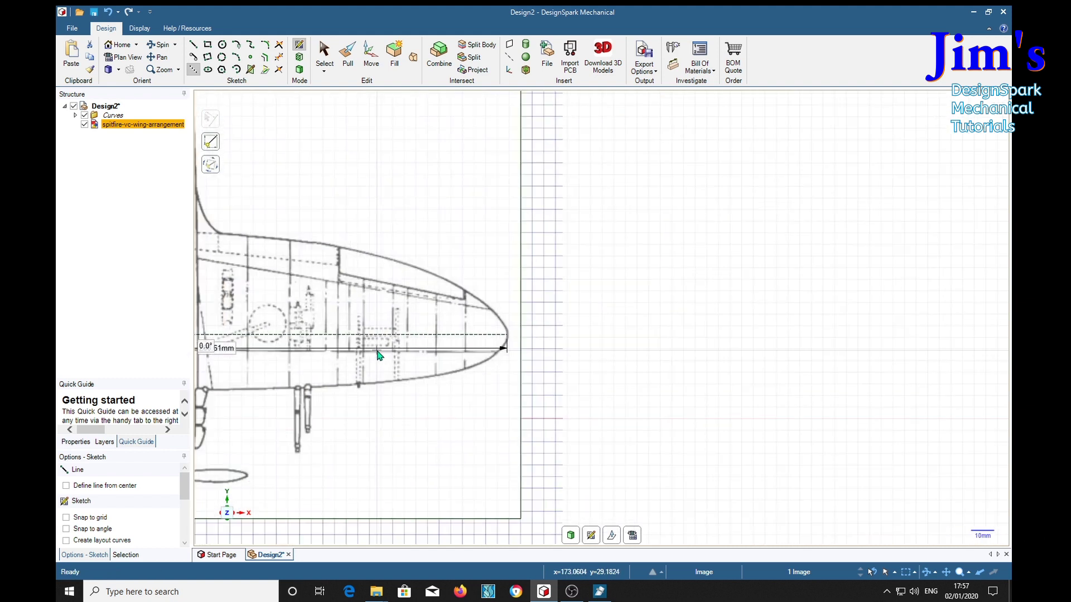
scroll(688, 413, "down", 2)
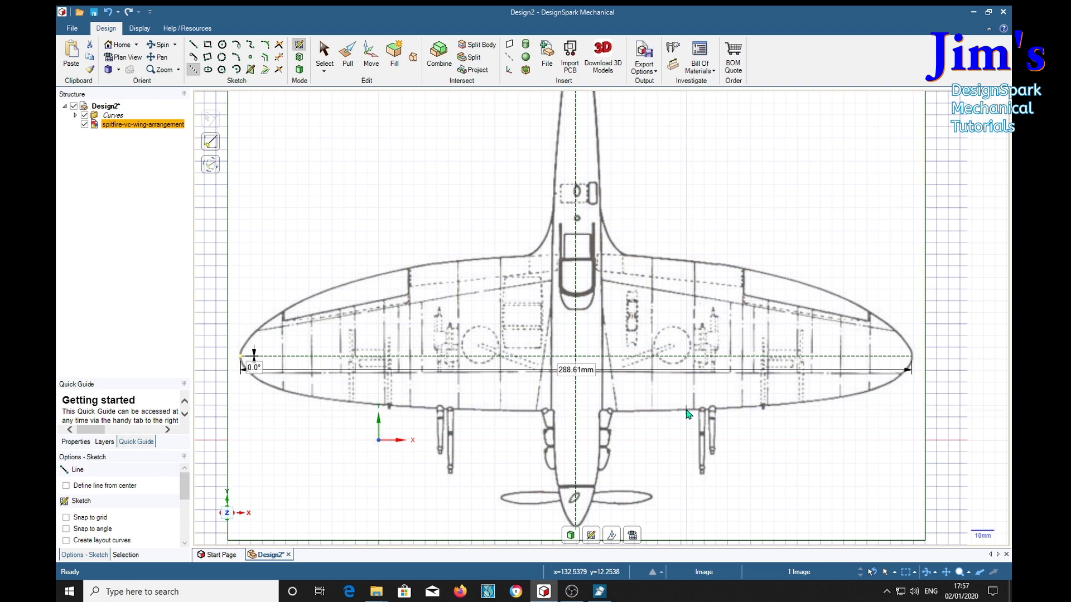
middle_click_drag(688, 413, 648, 436, "shift")
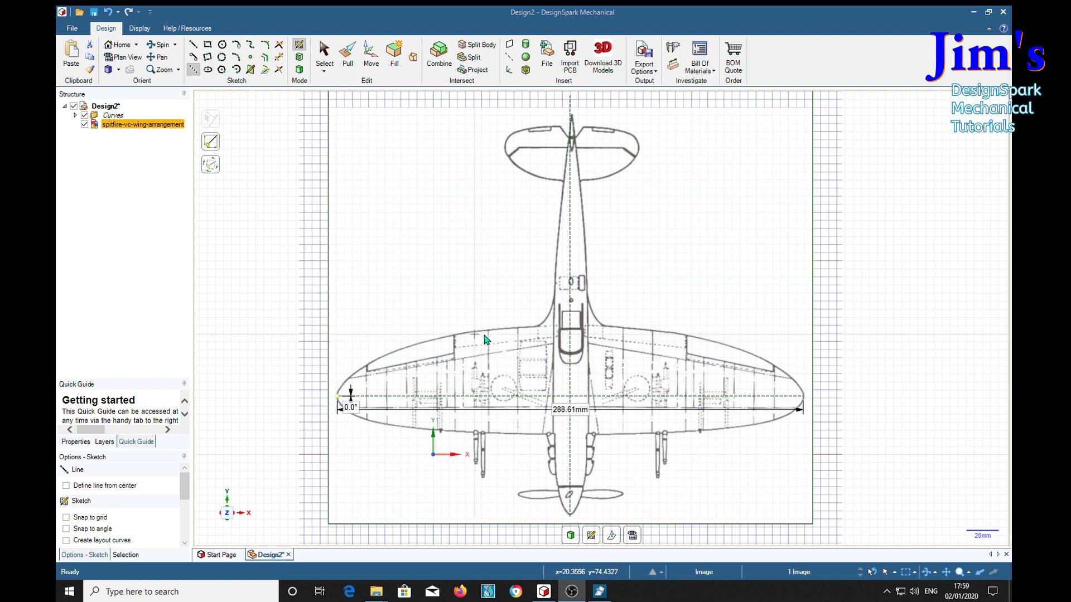
left_click(807, 411)
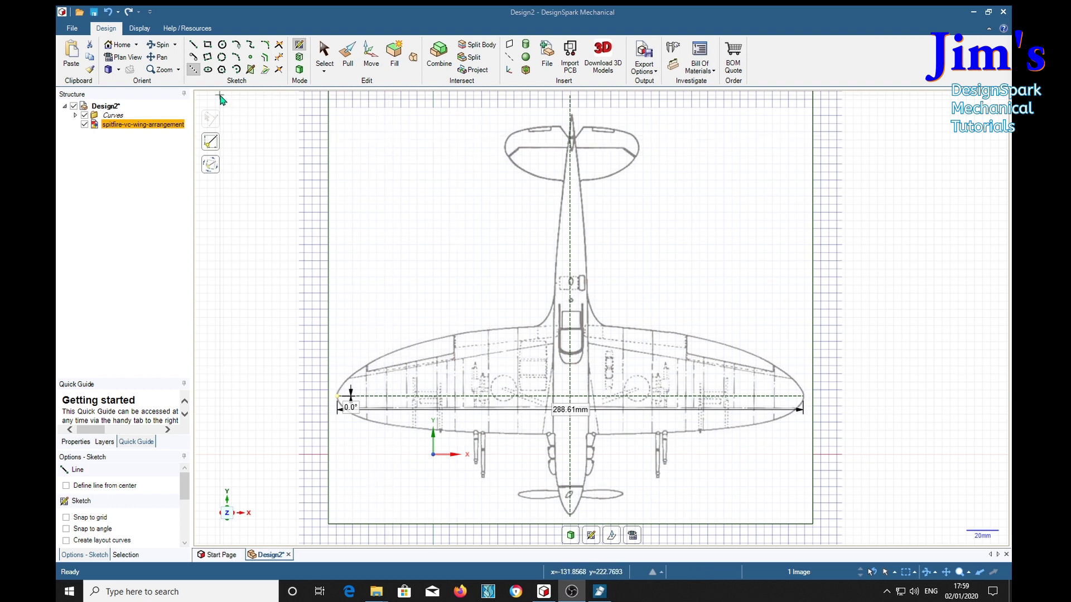
Draw an ellipse centred on the construction lines' intersection, about 288.6 mm wide to the wingtip and 85.8 mm high, matching the trailing edge
left_click(208, 70)
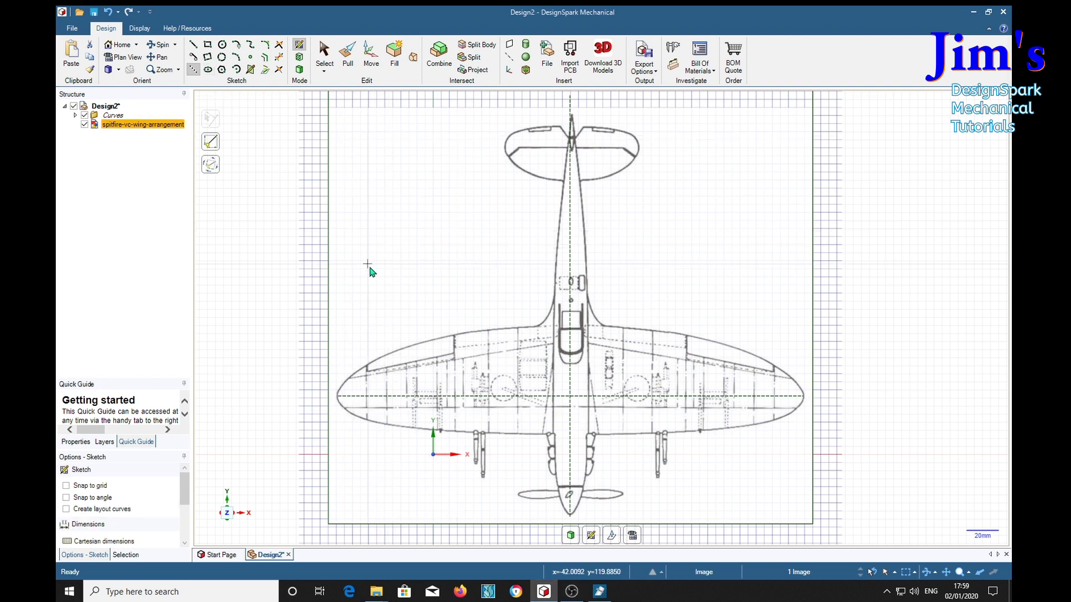
left_click(570, 397)
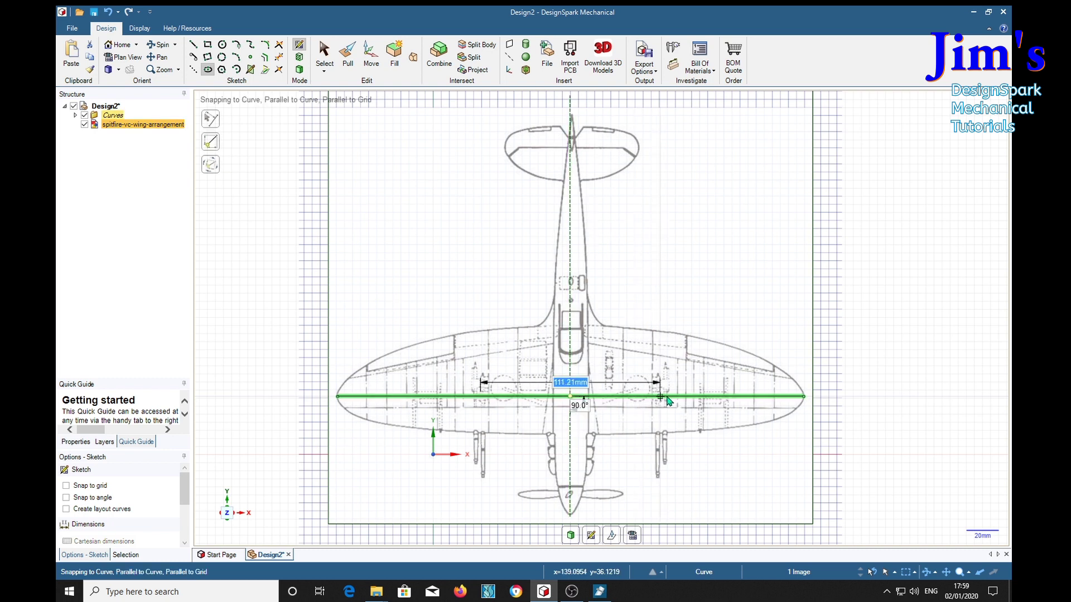
left_click(803, 397)
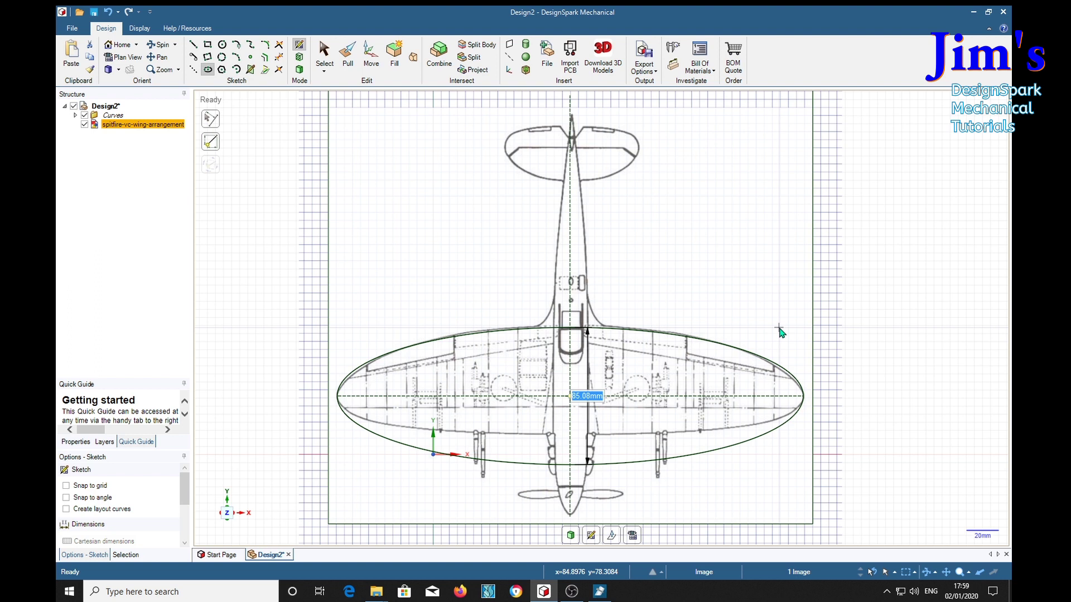
left_click(573, 331)
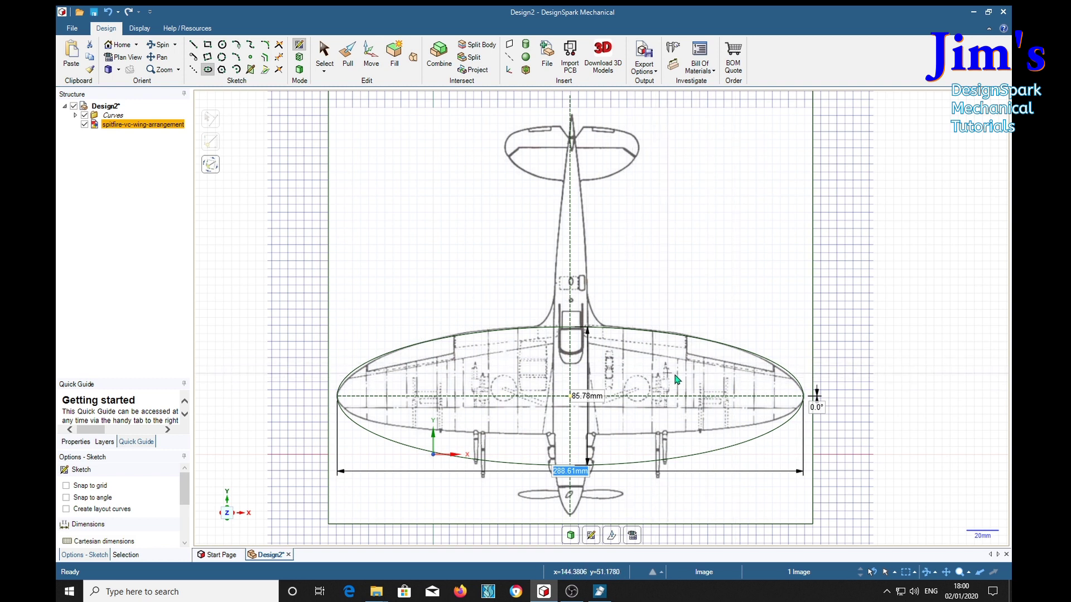
Draw a second ellipse from the same centre to the wingtip, about 288.6 mm wide and 49.5 mm high, matching the leading edge
left_click(570, 398)
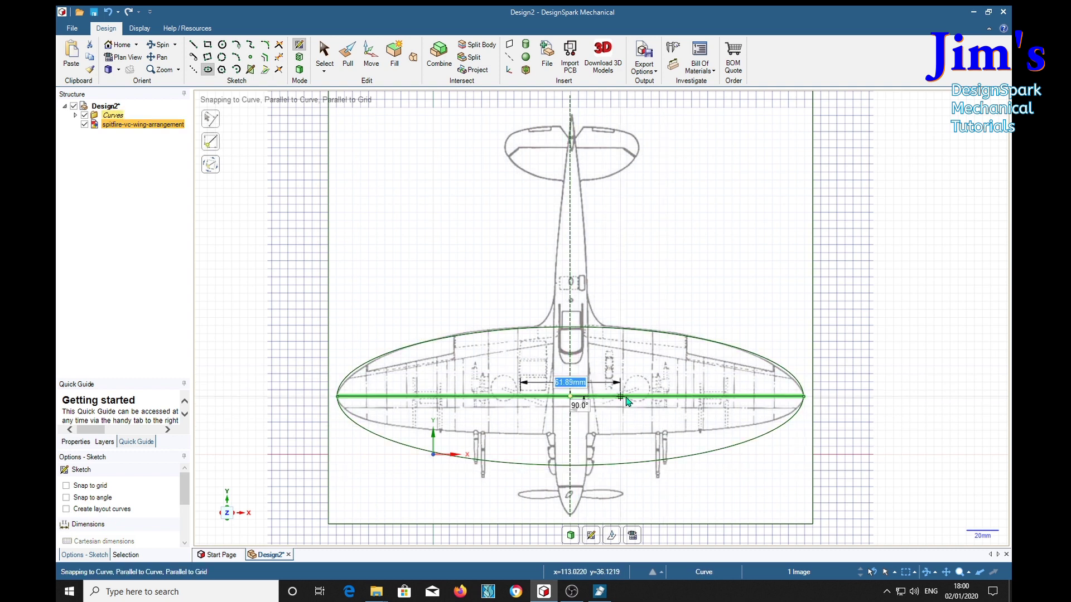
left_click(803, 397)
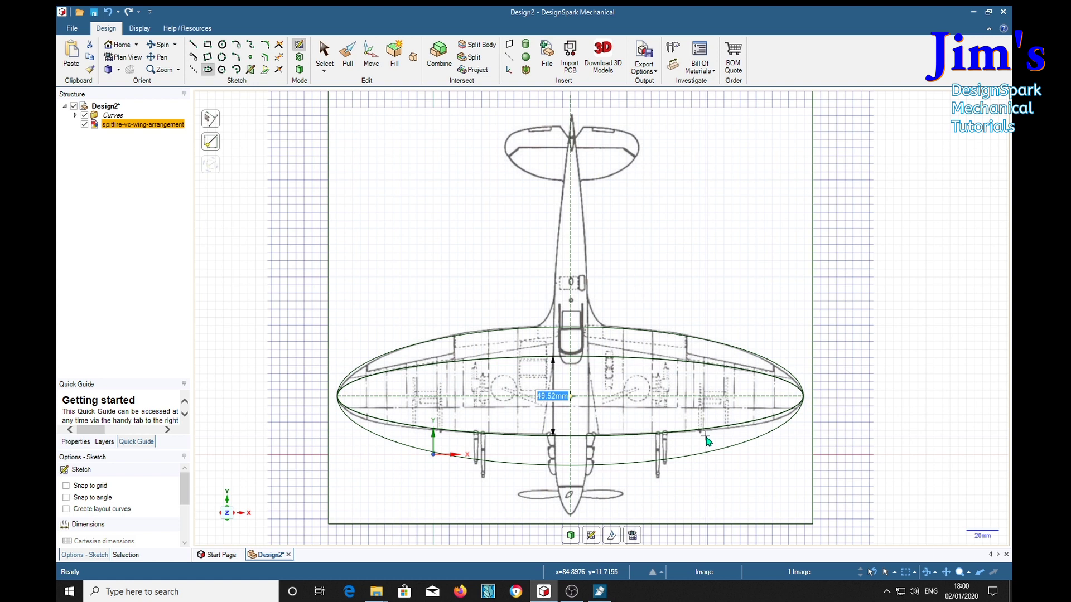
left_click(706, 442)
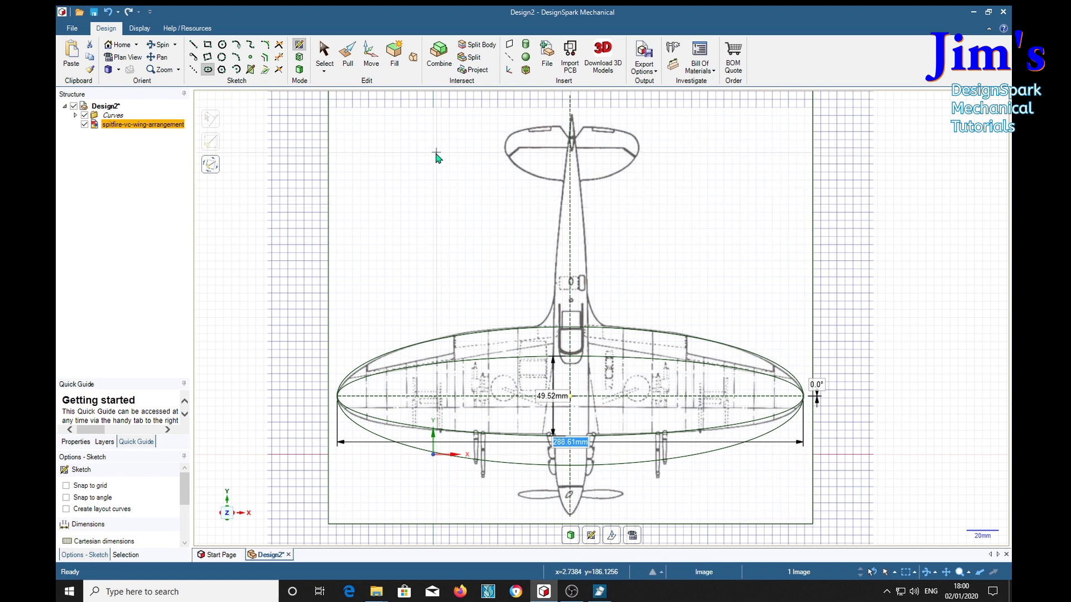
Hide the Spitfire reference image and trim away the smaller ellipse's upper half and the larger ellipse's lower half
left_click(84, 124)
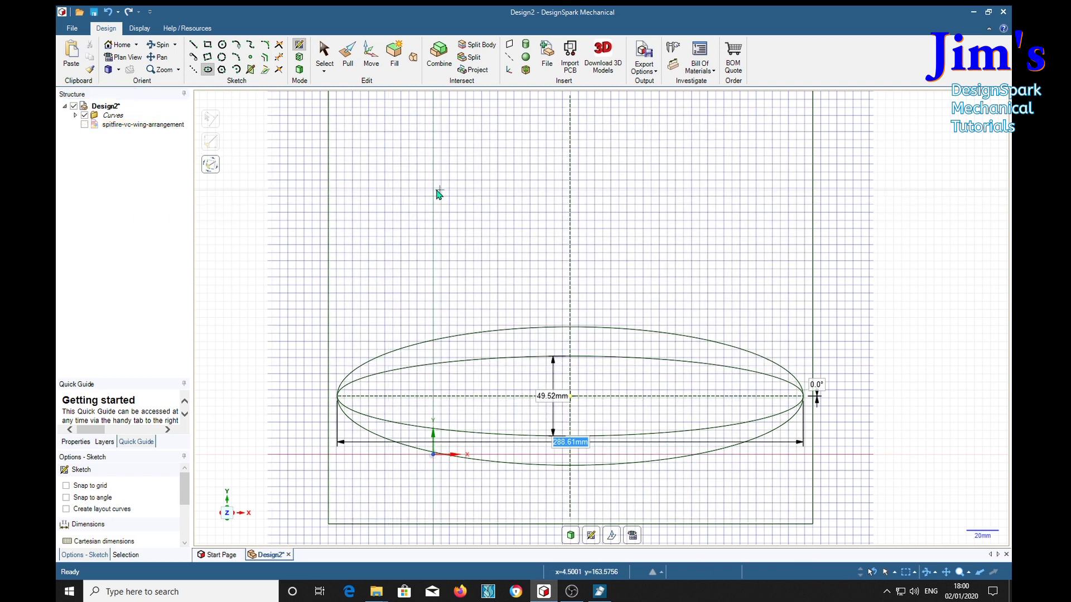
key("t")
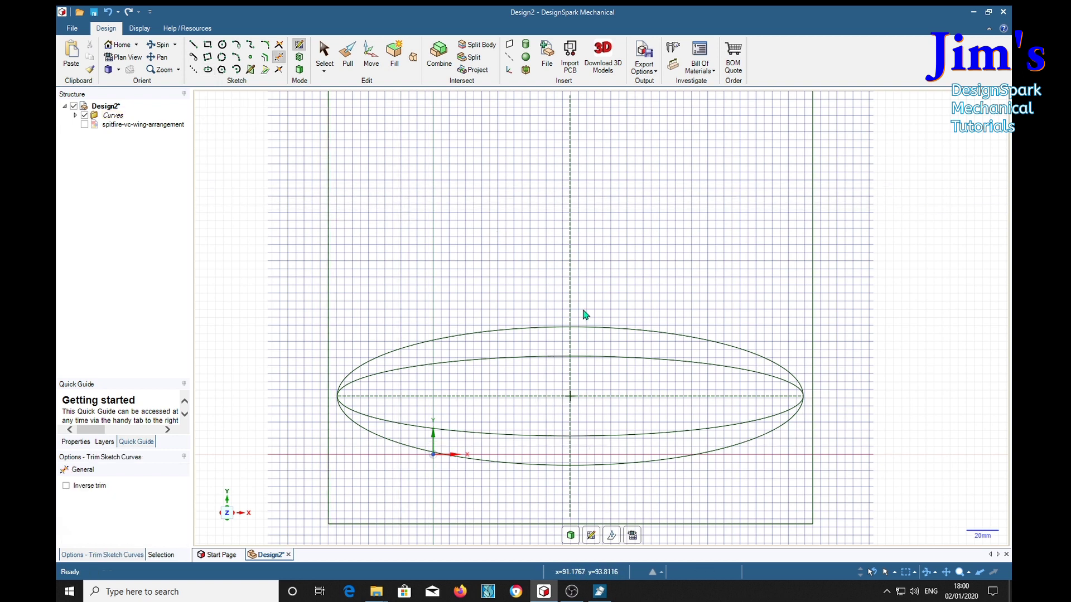
left_click(582, 358)
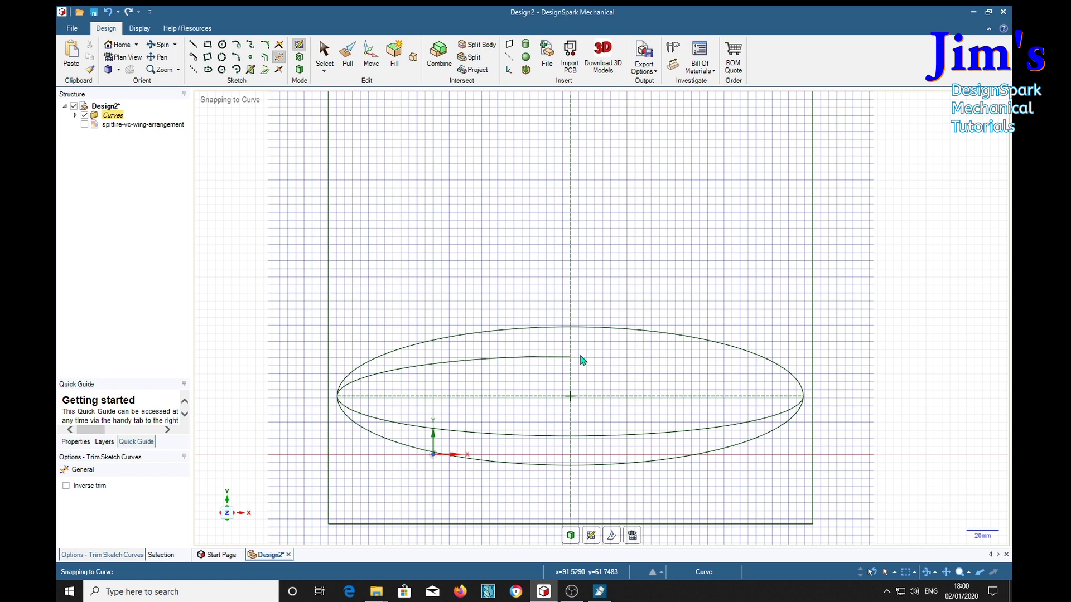
left_click(540, 362)
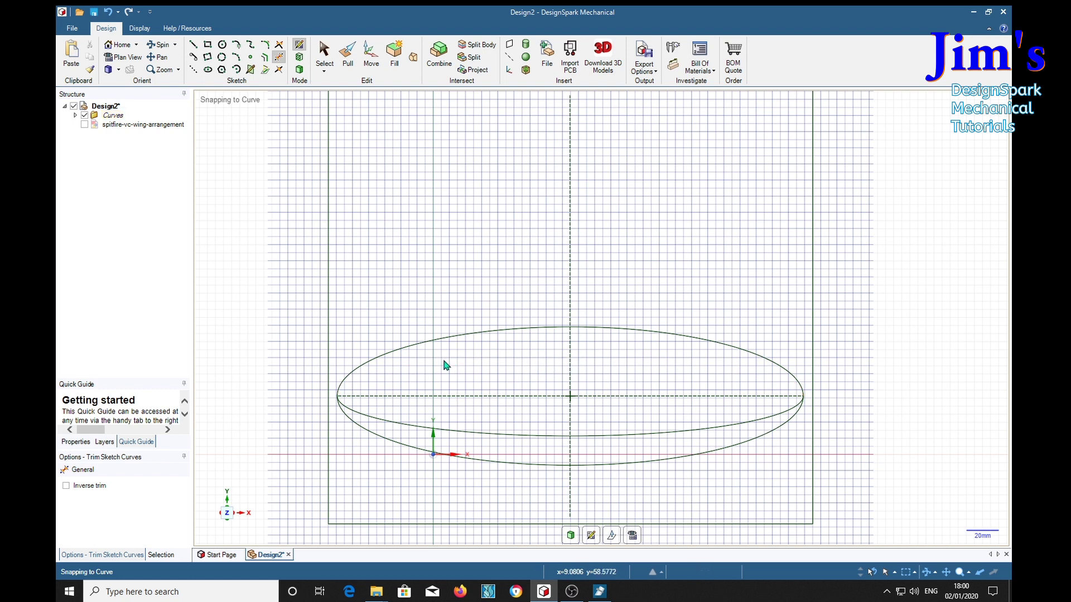
left_click(375, 439)
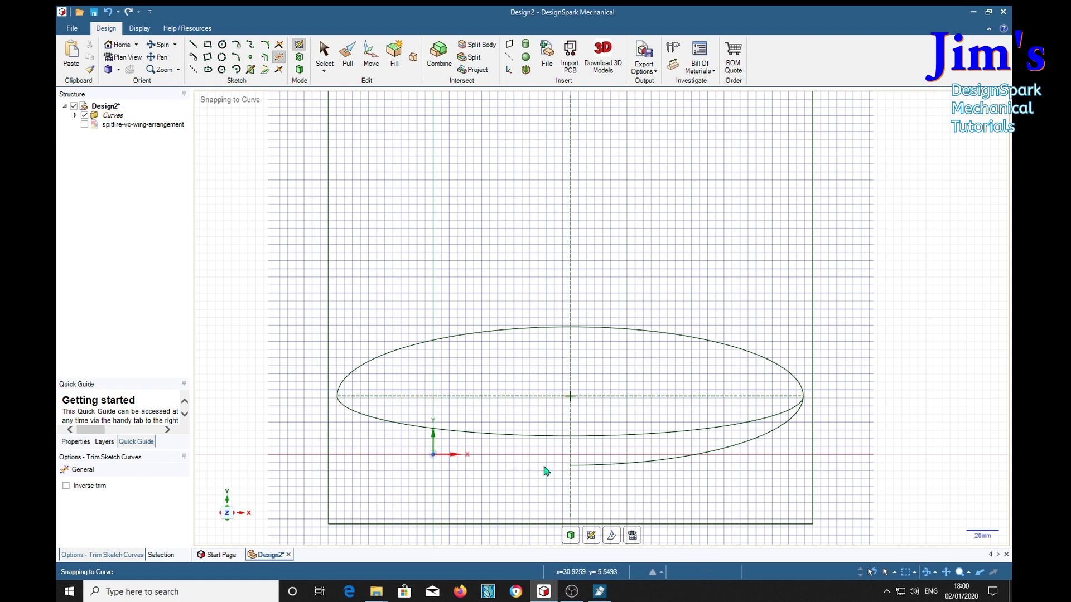
left_click(644, 466)
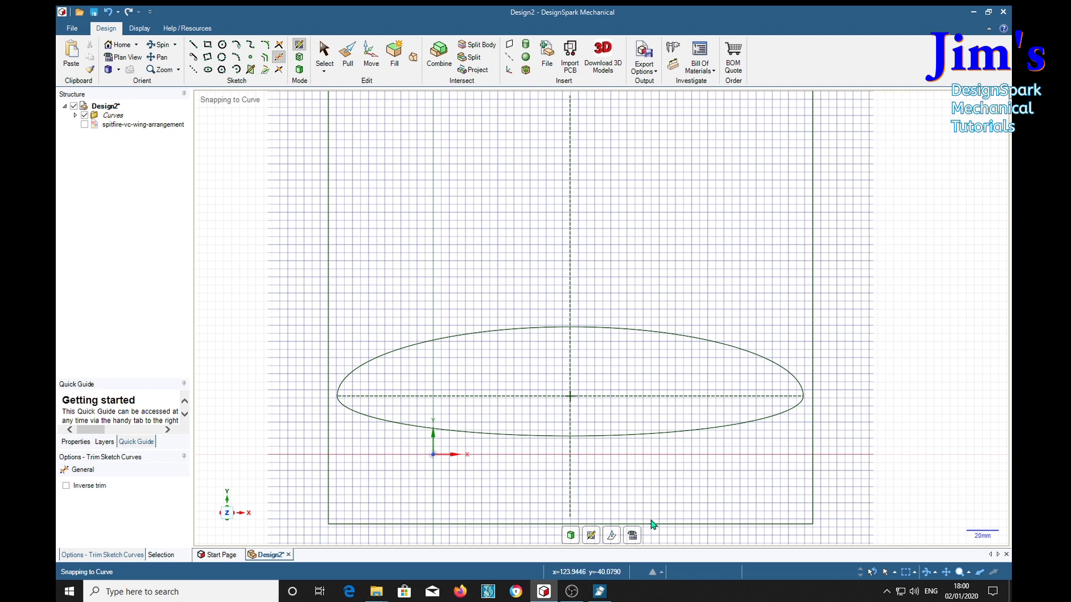
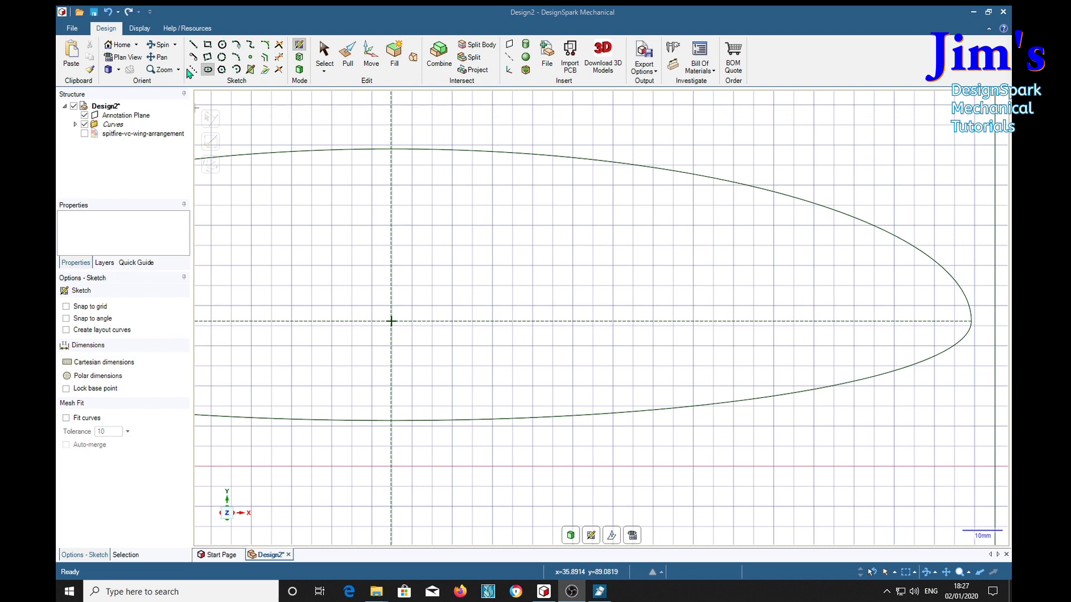
Turn on Snap to grid and draw a line about 67.7 mm long on the vertical centreline between the upper and lower wing curves
left_click(193, 44)
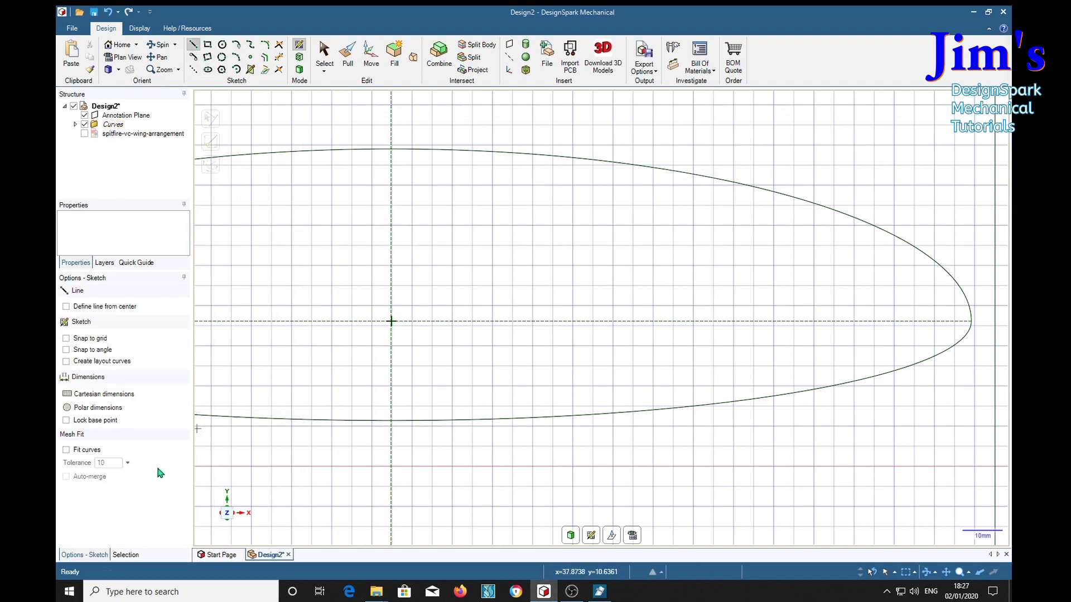
left_click(67, 339)
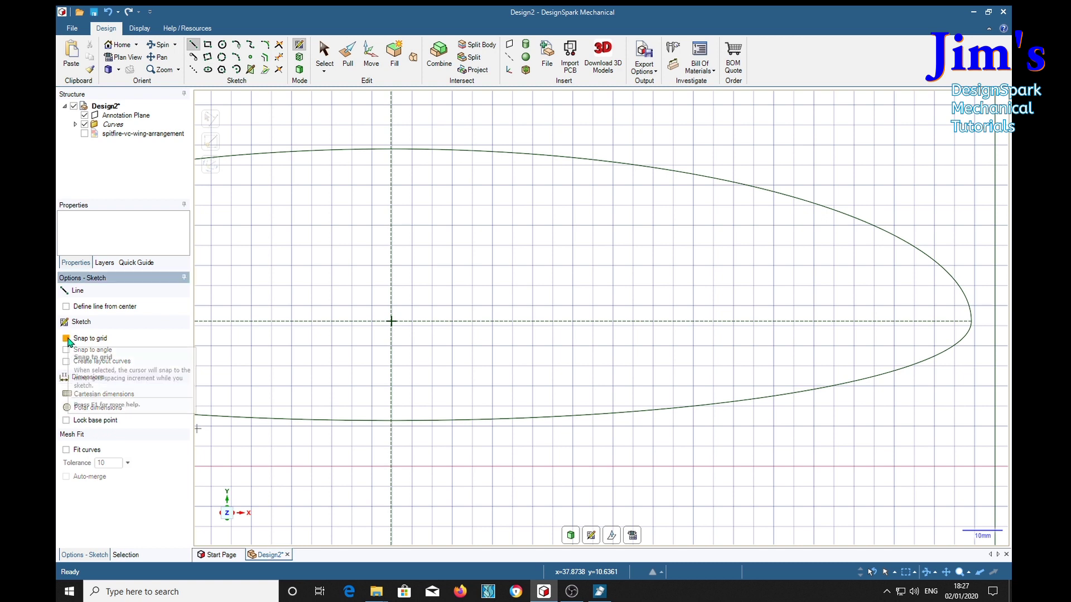
left_click(391, 149)
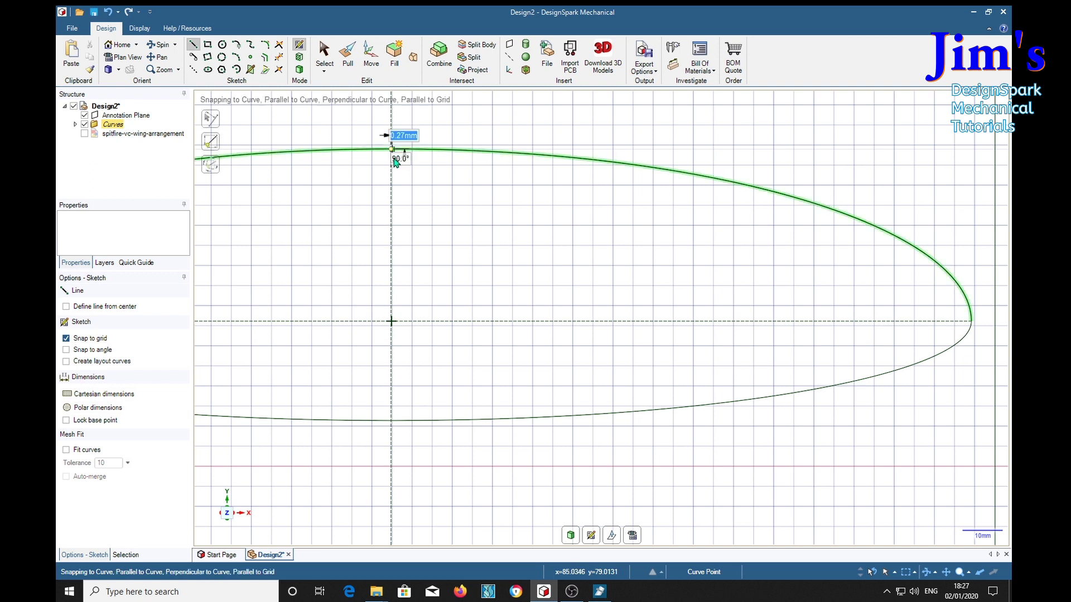
left_click(391, 423)
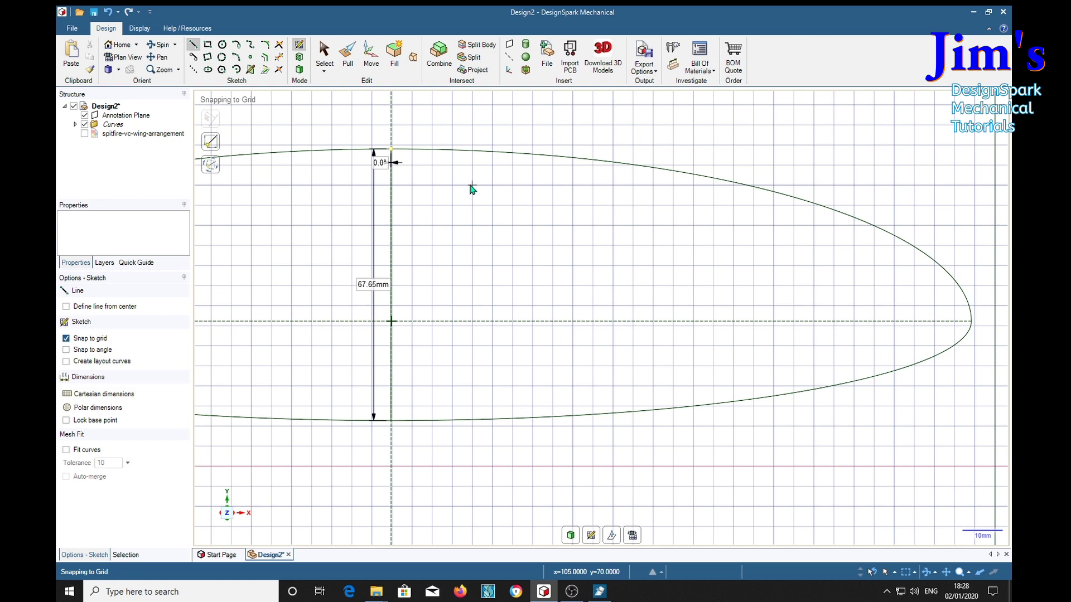
Draw two more vertical lines across the right wing half, spaced about 20 mm apart from the centreline, the outer about 65 mm long
left_click(473, 151)
left_click(473, 419)
left_click(553, 156)
left_click(554, 417)
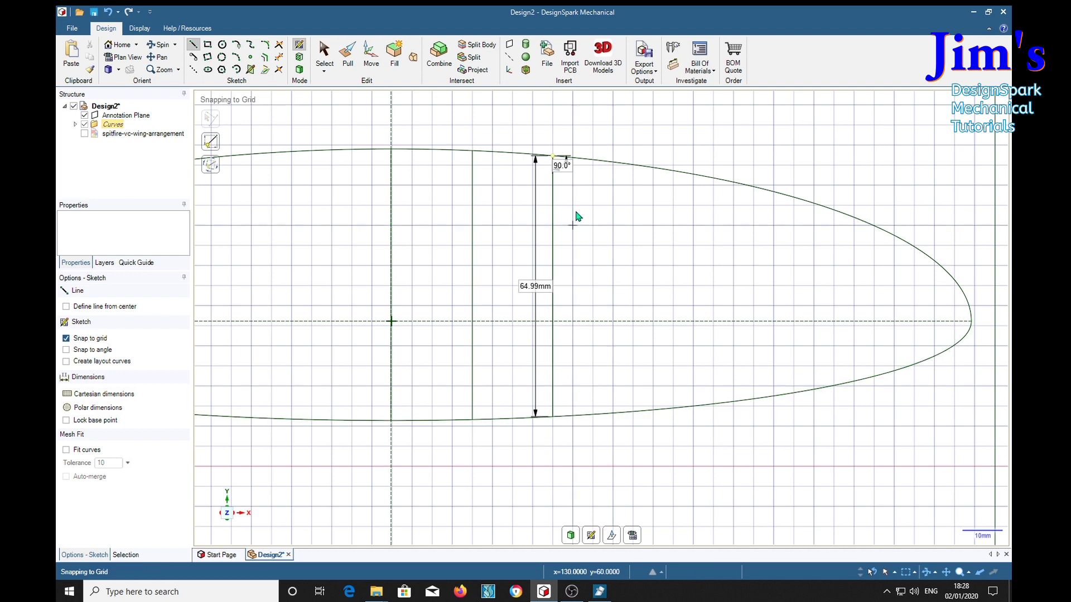
left_click(612, 162)
left_click(612, 413)
key("ctrl+z")
Draw three more vertical section lines outward at about 20 mm spacing, about 61.5, 56.3 and 48.7 mm long
left_click(633, 165)
left_click(633, 412)
left_click(712, 407)
left_click(713, 178)
left_click(794, 197)
left_click(794, 393)
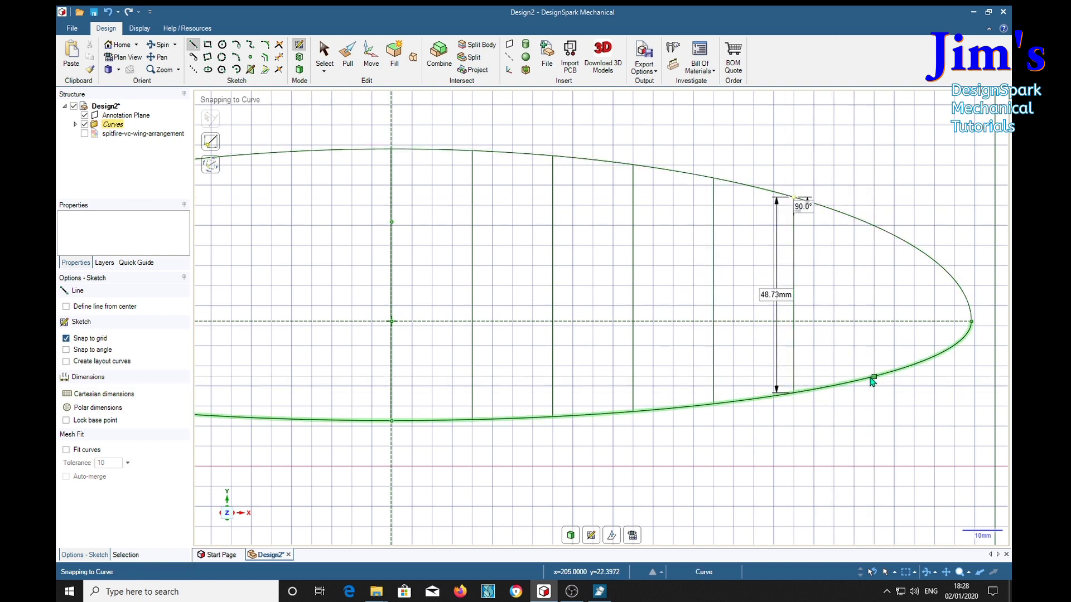
Draw the last two vertical section lines toward the wingtip at about 20 mm spacing, the outermost about 16.2 mm long
left_click(874, 378)
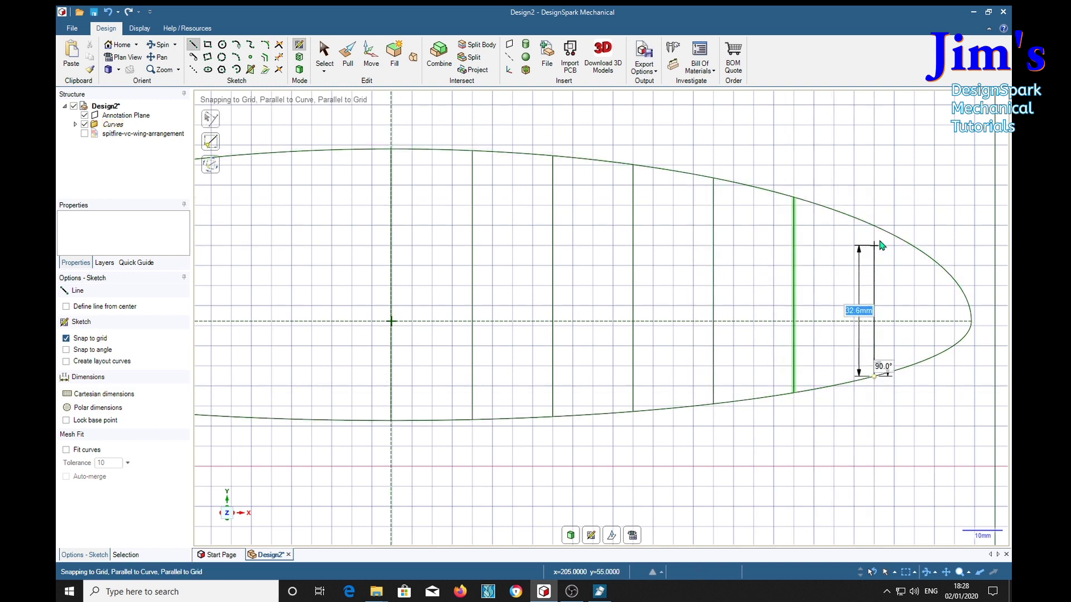
left_click(955, 281)
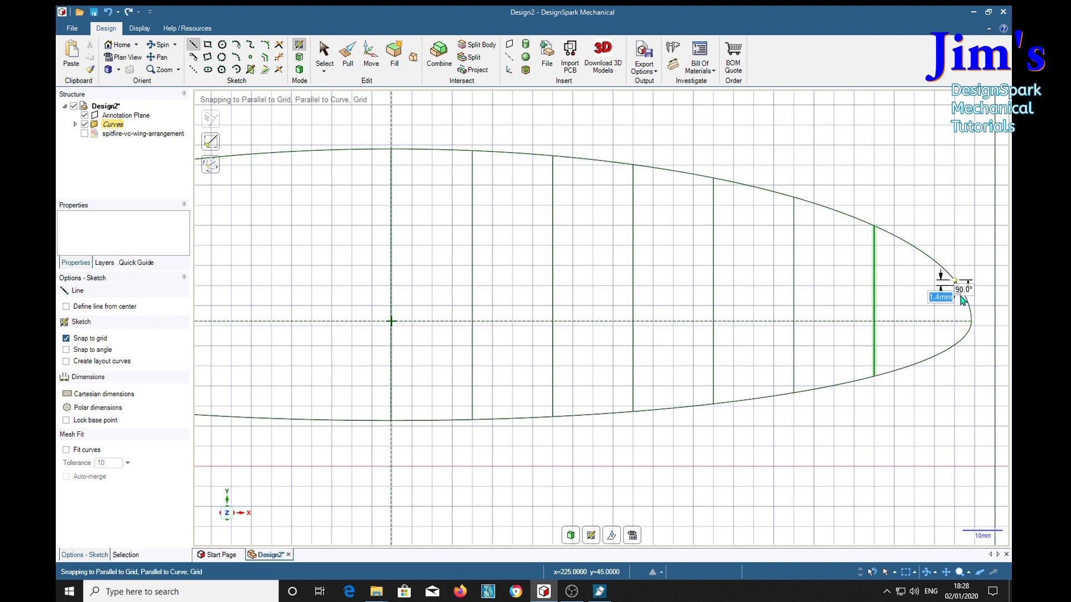
left_click(955, 347)
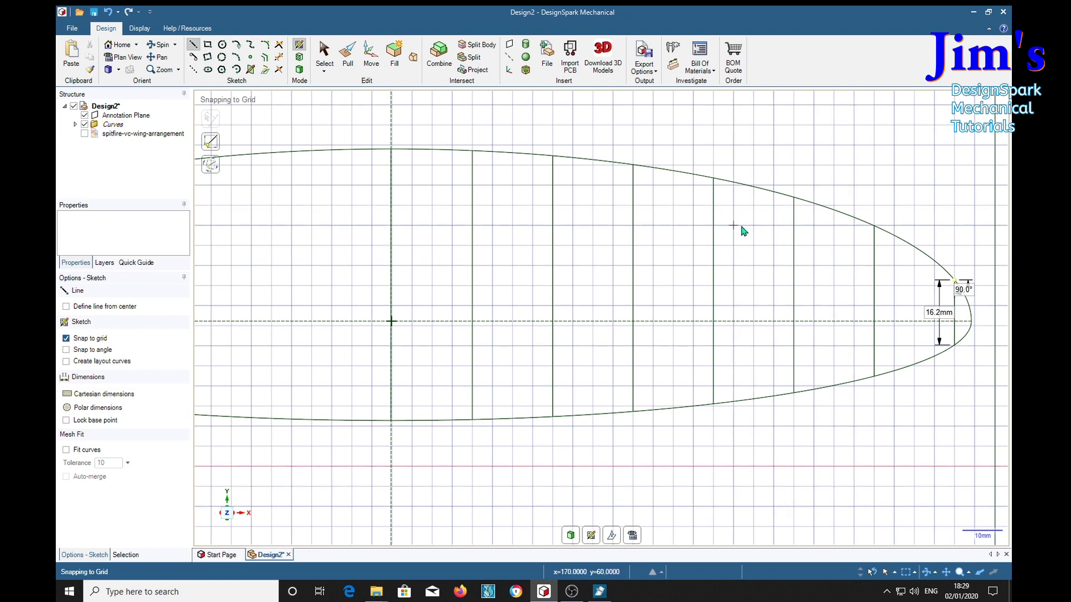
Dimension the wing's height on the vertical centreline, placing the dimension above the wing, and reduce its text size
middle_click_drag(742, 229, 742, 331, "shift")
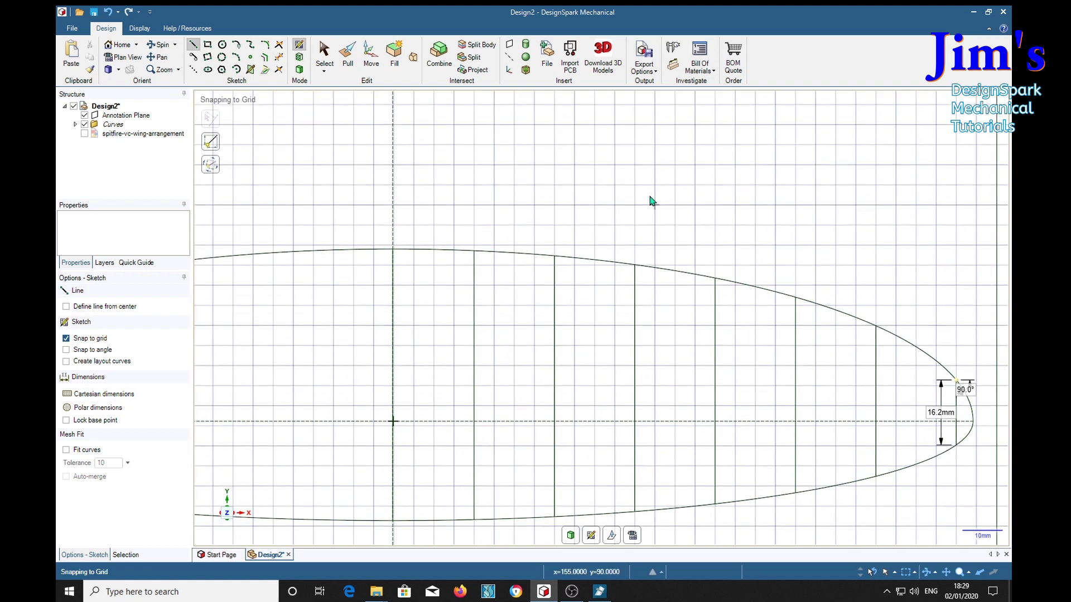
left_click(673, 66)
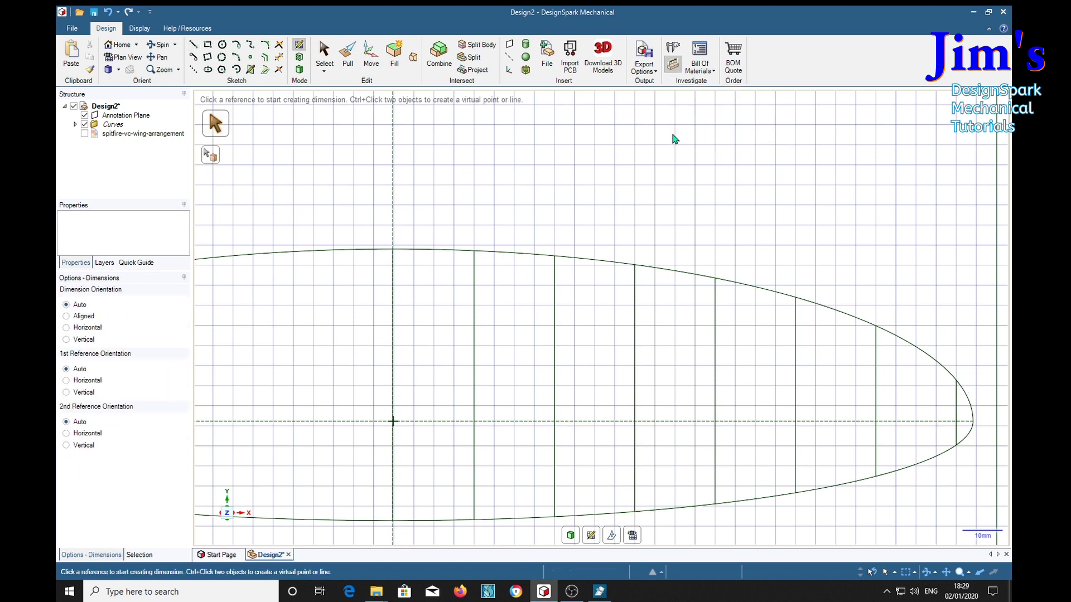
left_click(393, 250)
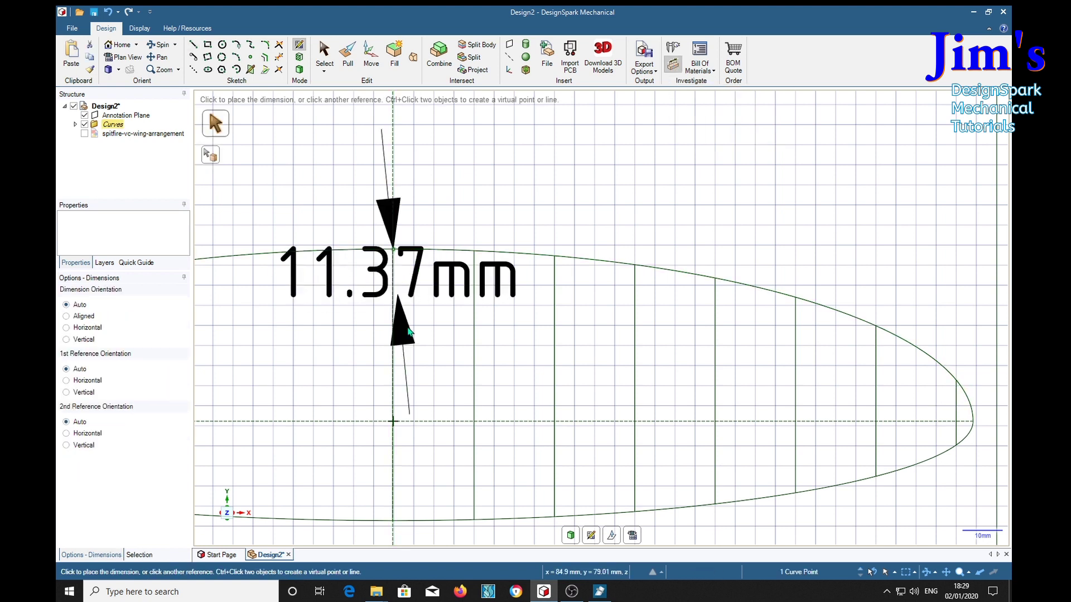
left_click(394, 524)
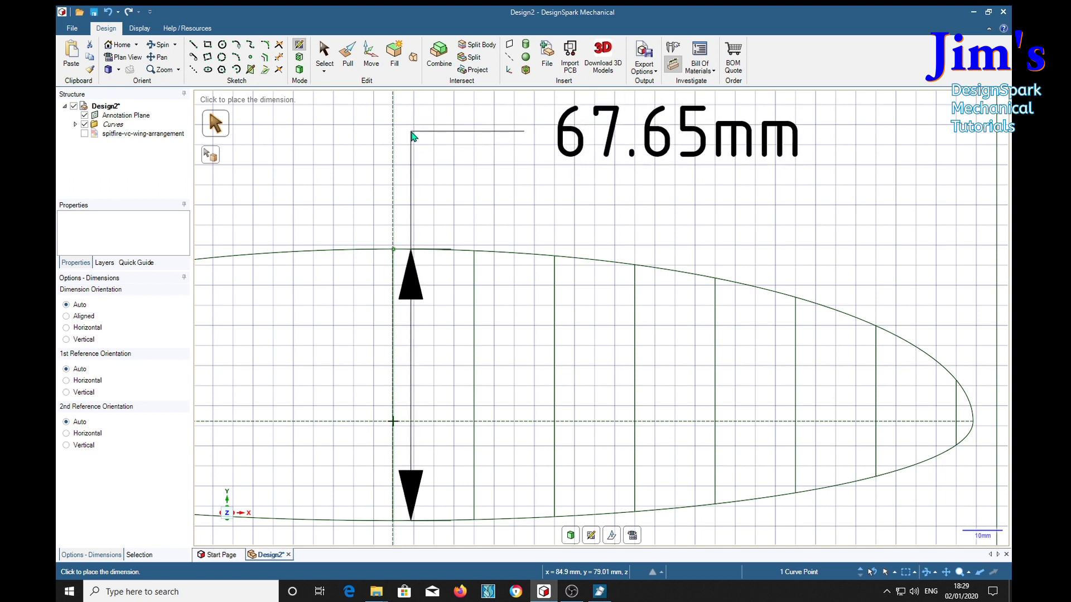
scroll(412, 138, "down", 5)
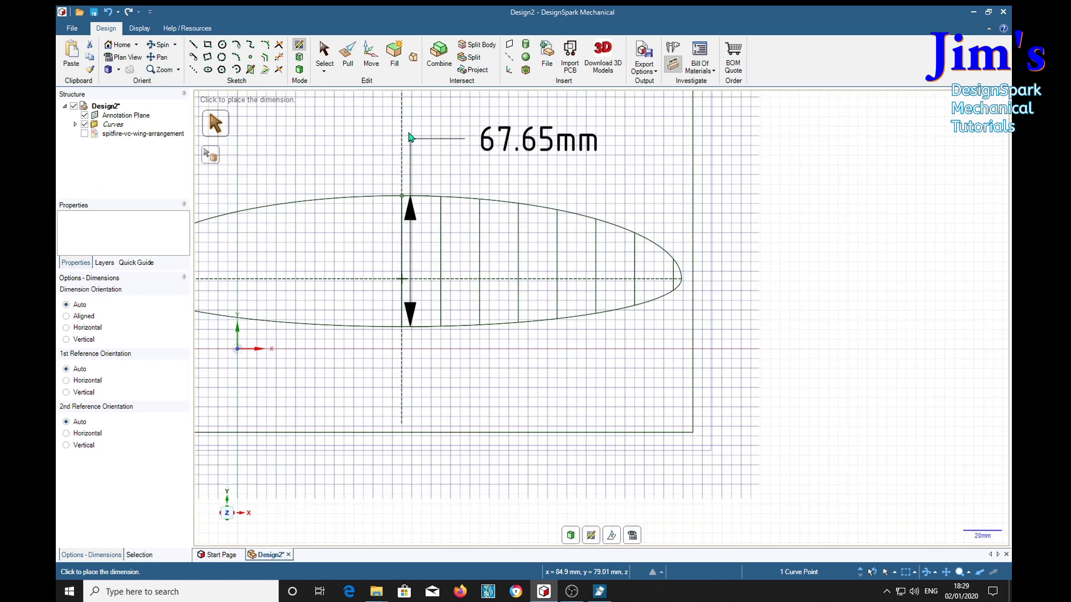
key("Escape")
mouse_move(416, 140)
middle_mouse_down("shift")
mouse_move(426, 254)
mouse_move(435, 252)
middle_mouse_up("shift")
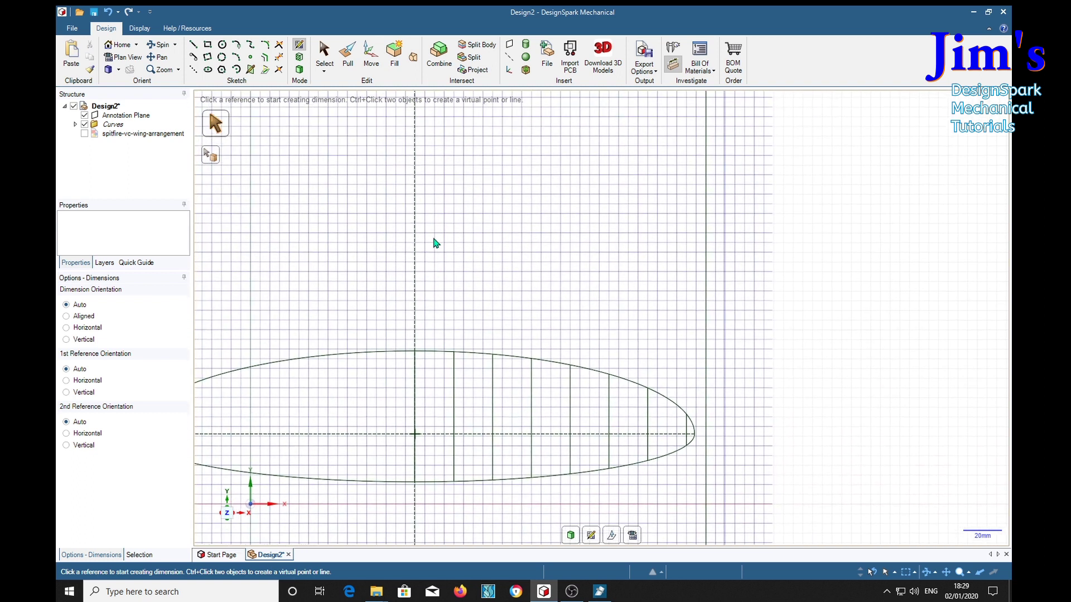
left_click(415, 352)
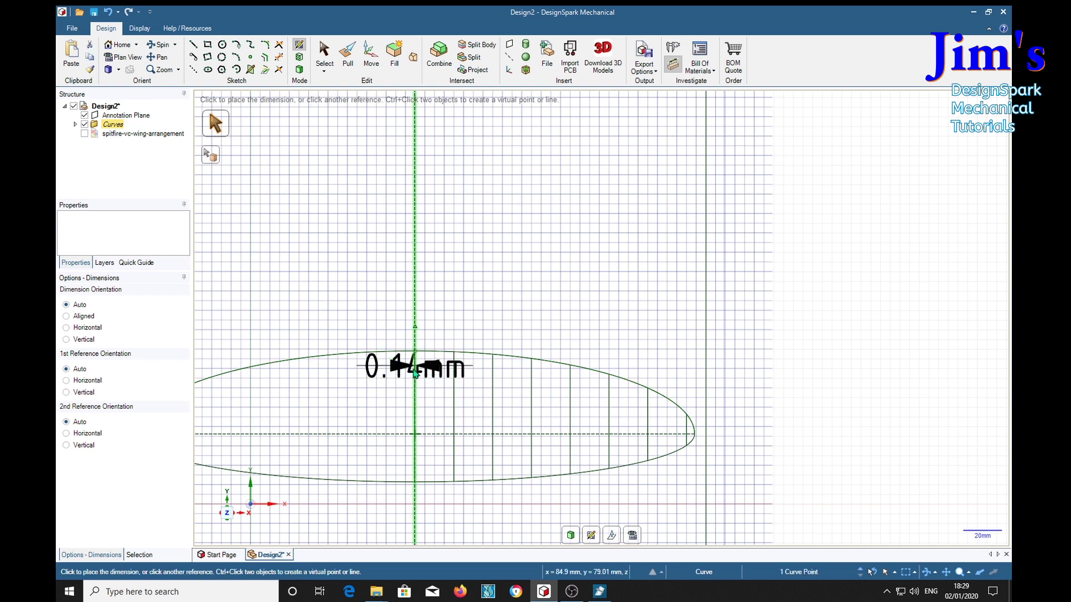
left_click(415, 485)
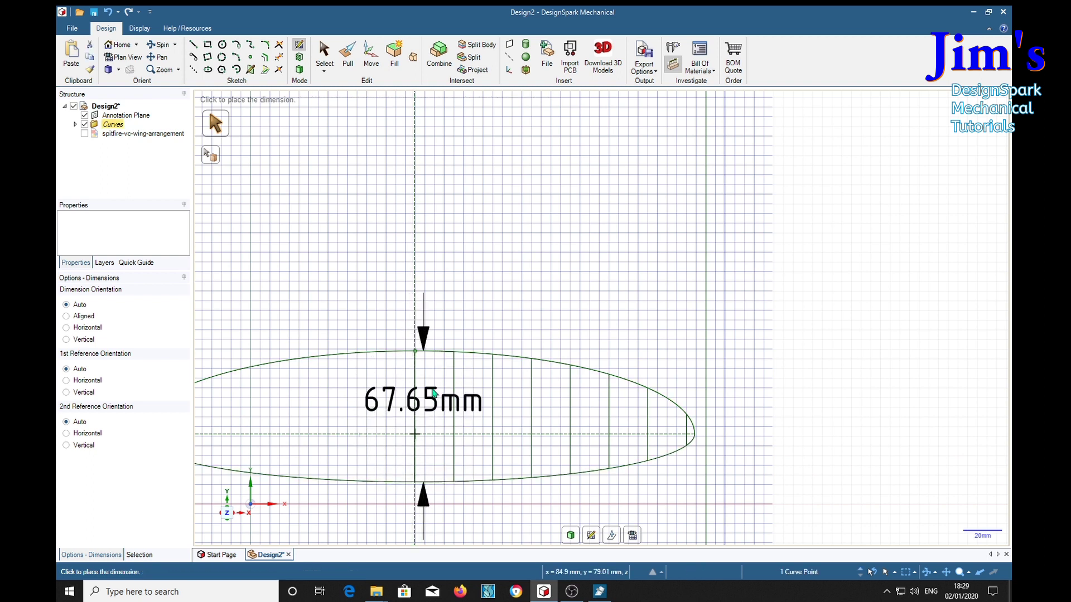
left_click(428, 244)
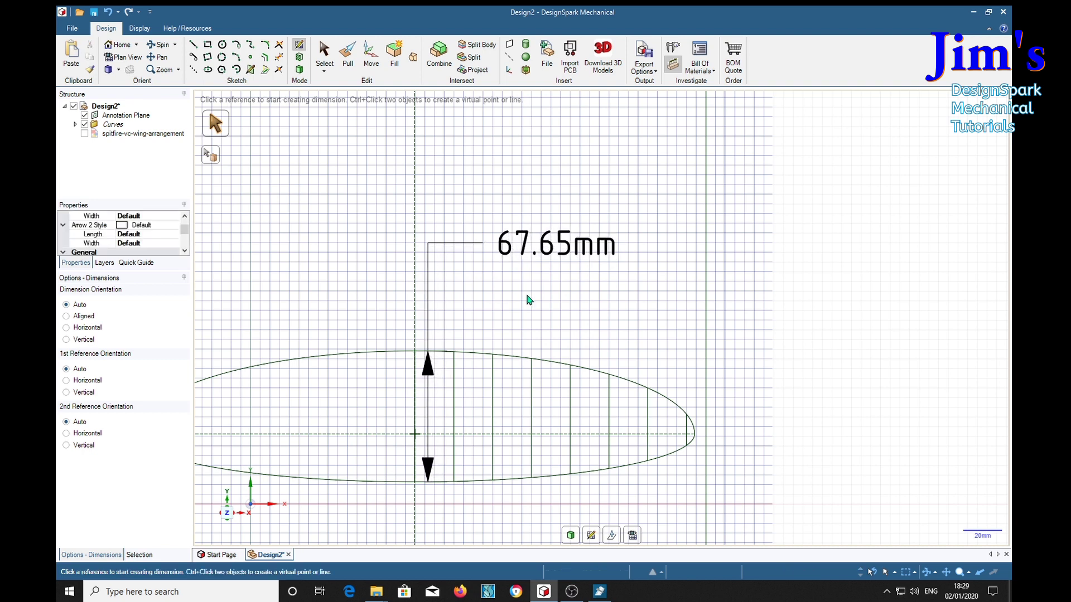
double_click(562, 254)
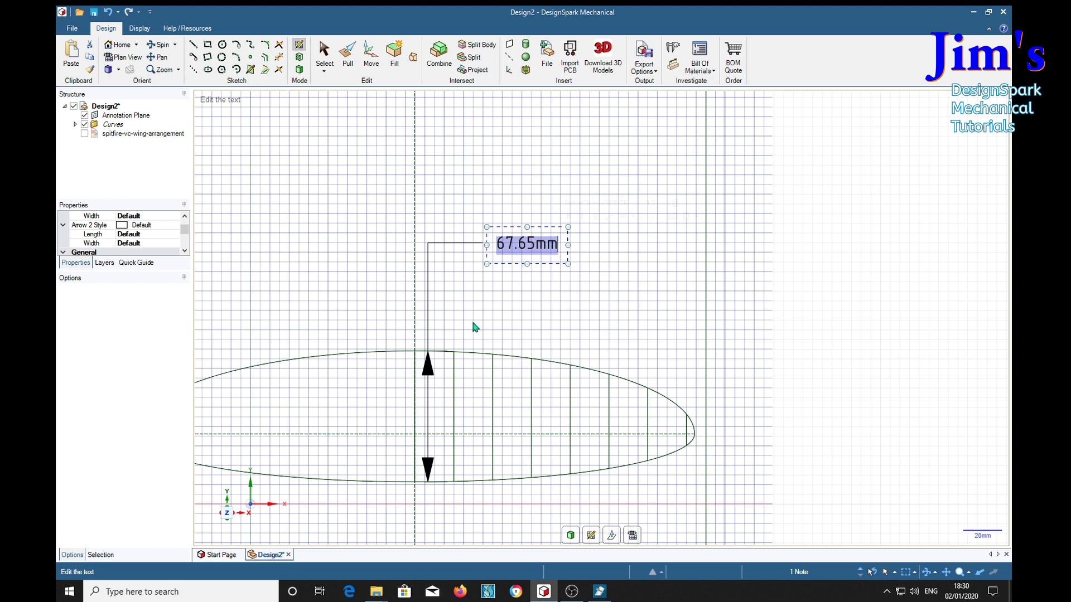
left_click(457, 401)
Dimension the three section lines nearest the centreline, staggering their labels diagonally above the wing
key("d")
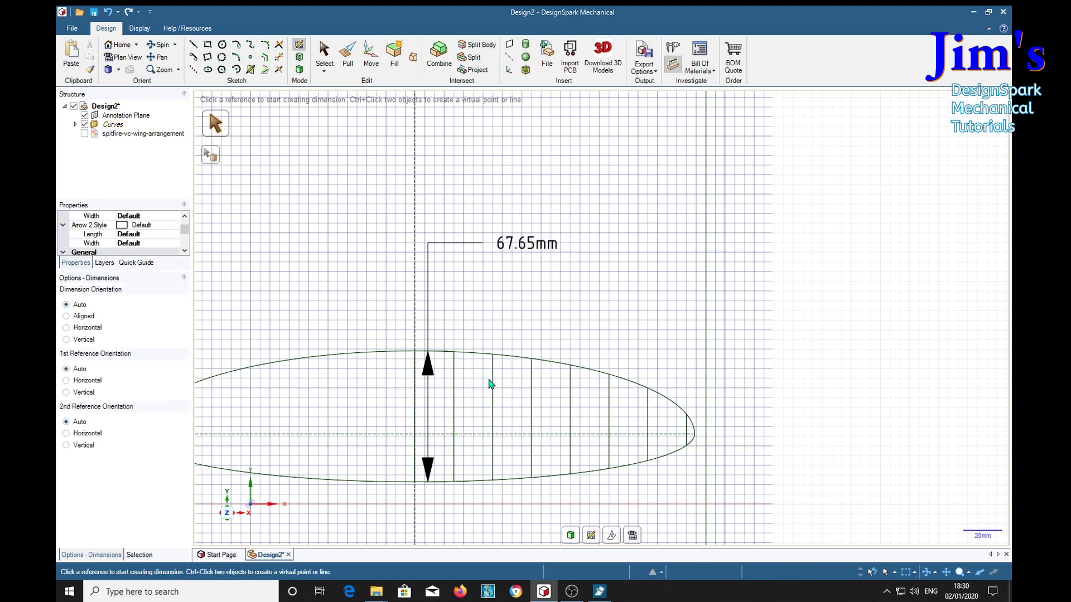
left_click(456, 410)
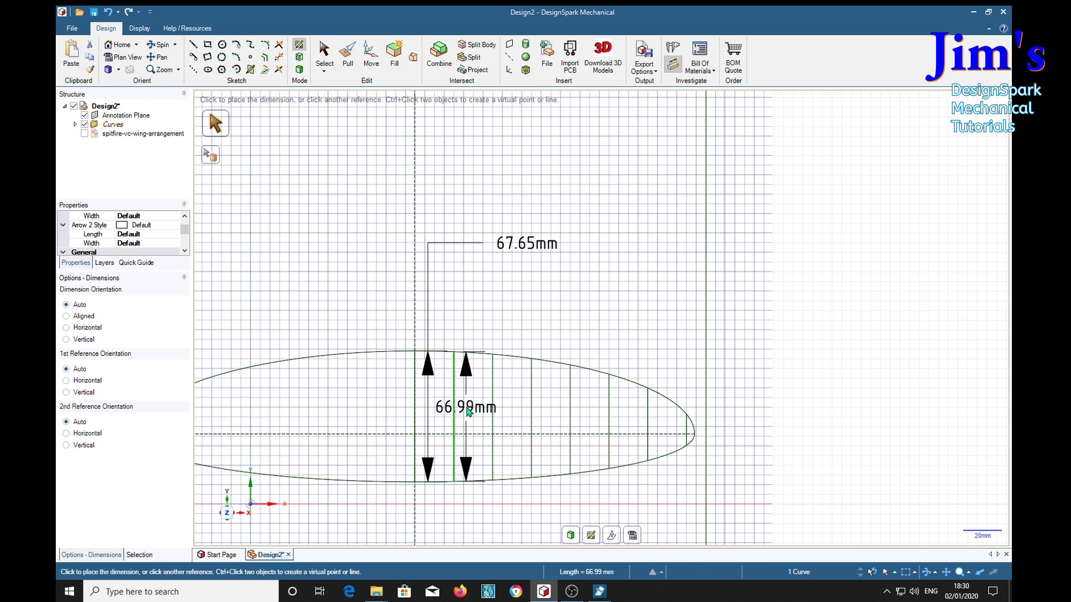
left_click(464, 263)
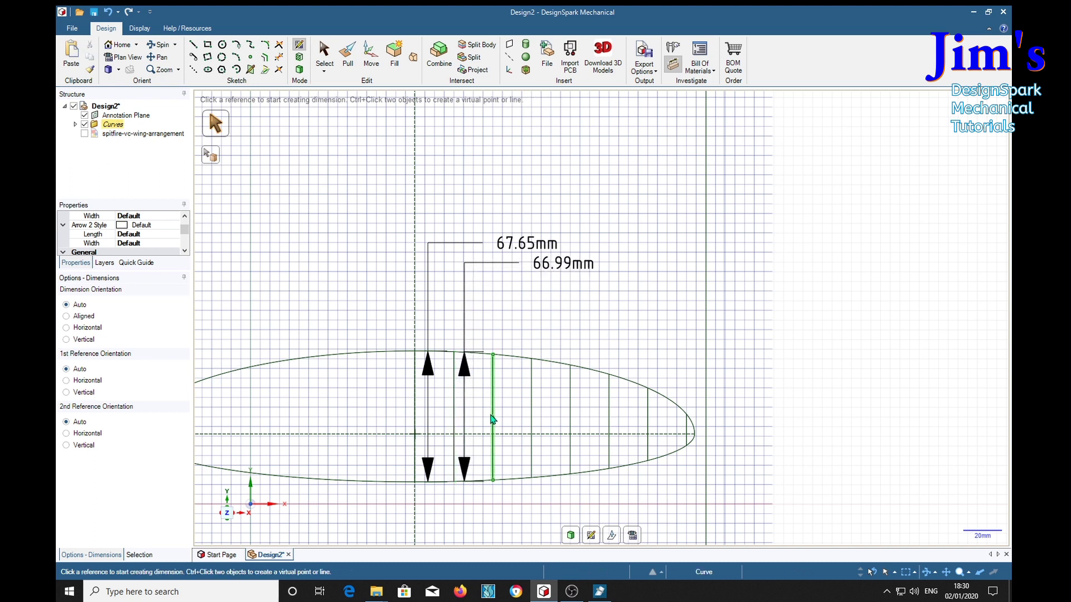
left_click(493, 413)
left_click(507, 281)
left_click(531, 413)
left_click(544, 299)
Dimension the four remaining section lines out to the wingtip, continuing the staggered labels above the wing
left_click(571, 413)
left_click(581, 316)
left_click(609, 419)
left_click(623, 337)
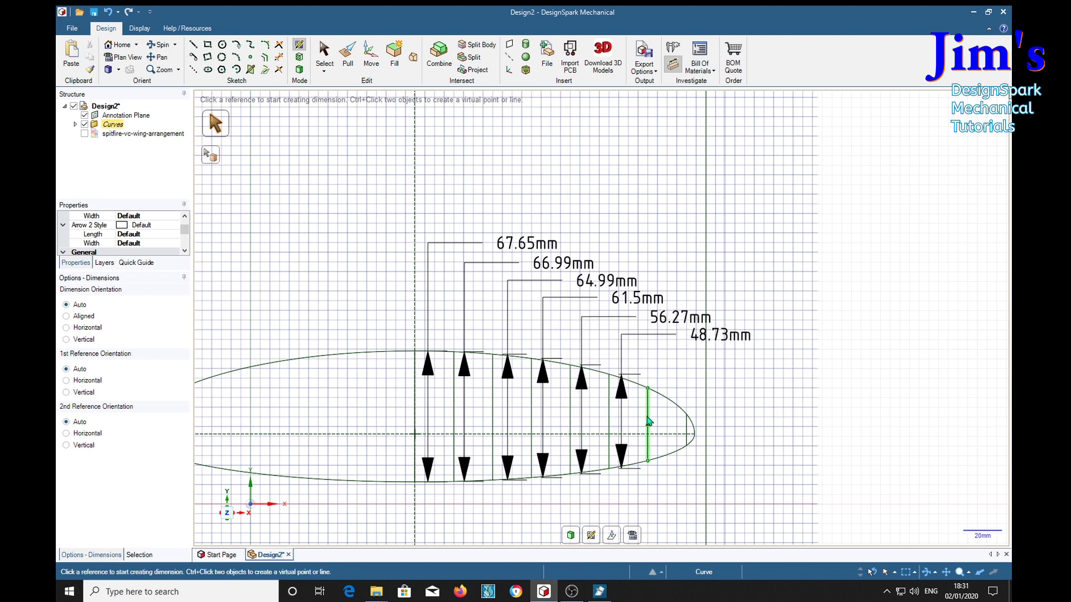
left_click(647, 424)
left_click(659, 352)
left_click(687, 435)
left_click(687, 369)
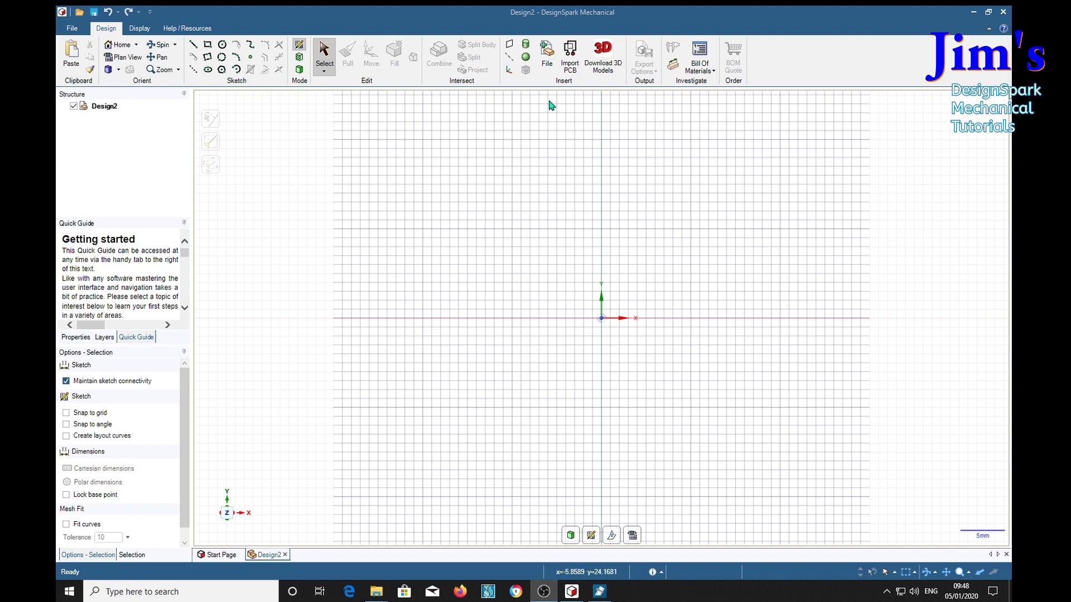
Insert the "Fusilage & wing" reference image into the new design and place it over the origin
left_click(547, 59)
left_click(547, 58)
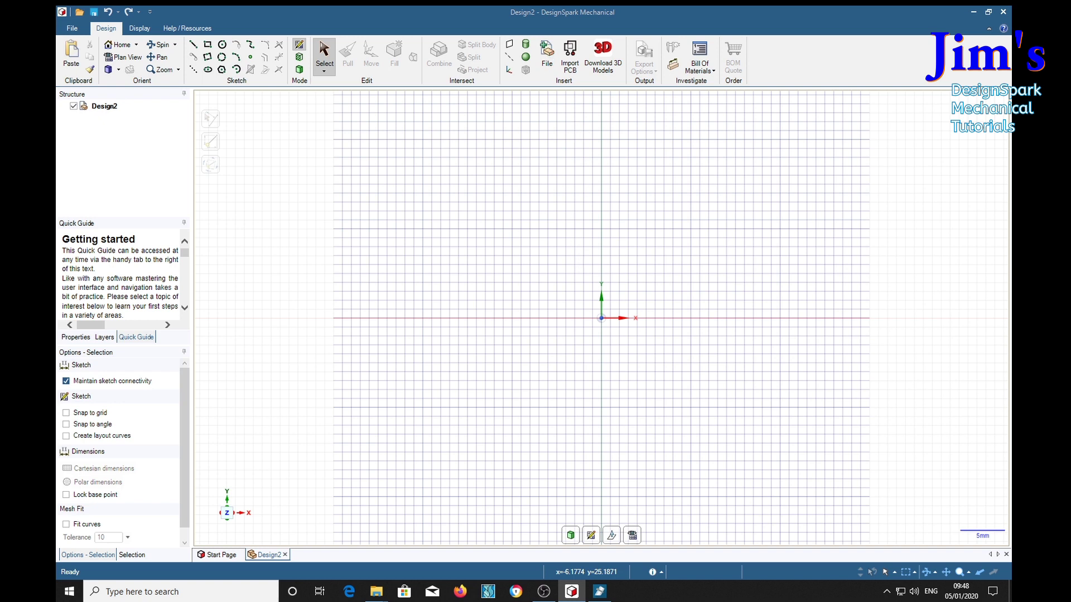
left_click(614, 318)
mouse_move(720, 259)
left_mouse_down()
mouse_move(527, 324)
mouse_move(594, 304)
left_mouse_up()
key("Escape")
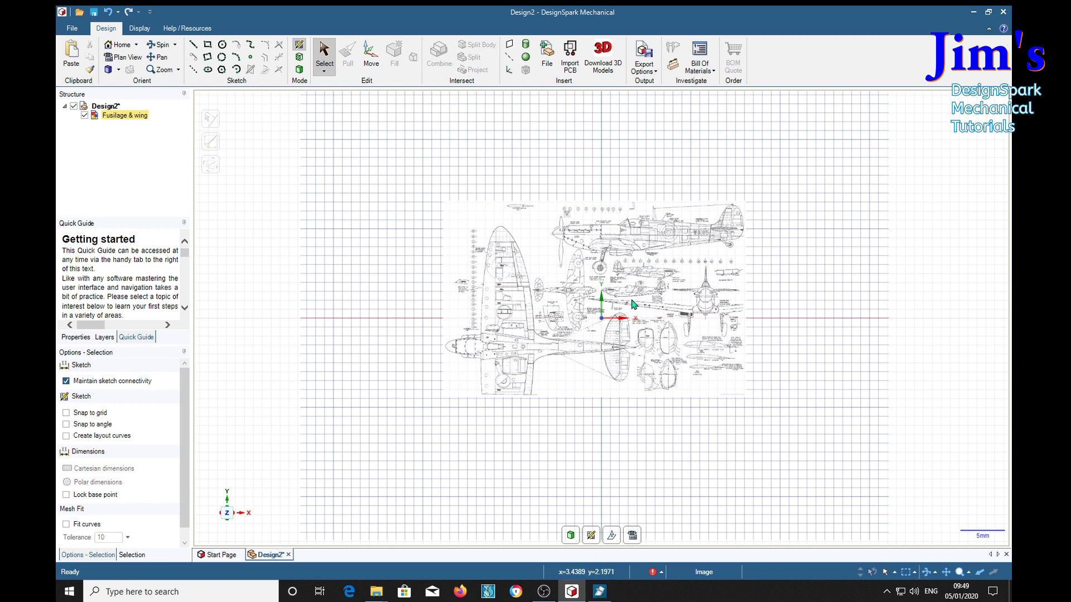
Enlarge the "Fusilage & wing" image by stretching its upper-right and lower-left corners until it fills most of the view
scroll(626, 316, "down", 6)
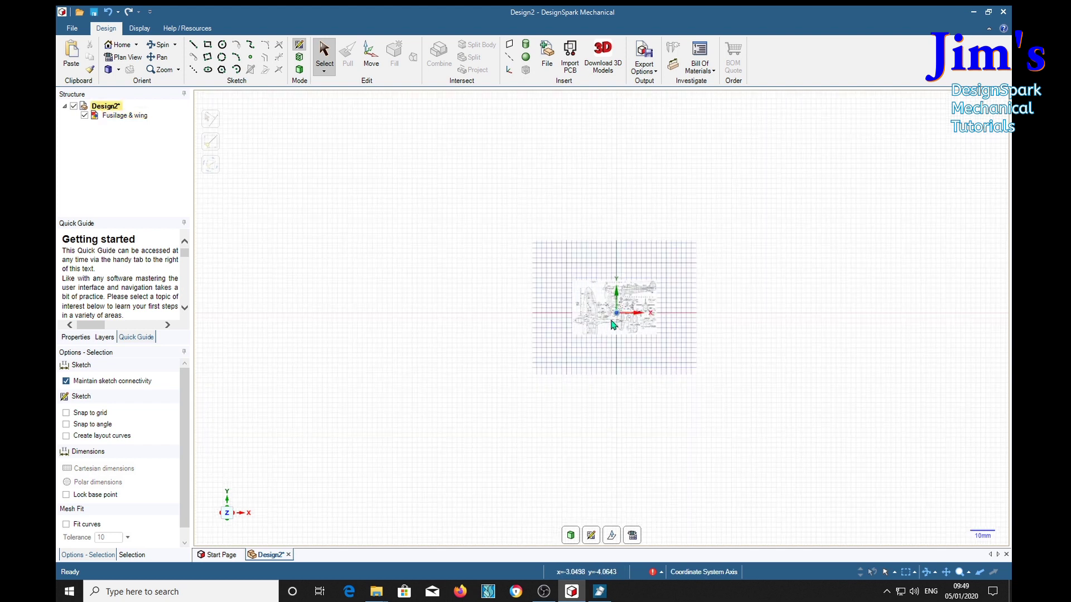
middle_click_drag(565, 312, 268, 476, "shift")
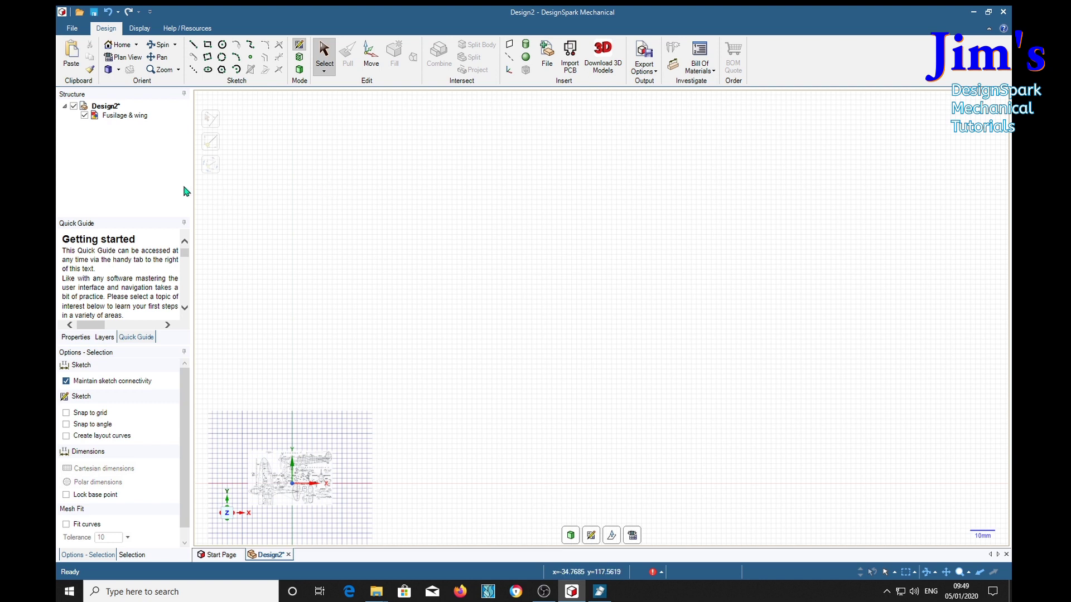
left_click(116, 117)
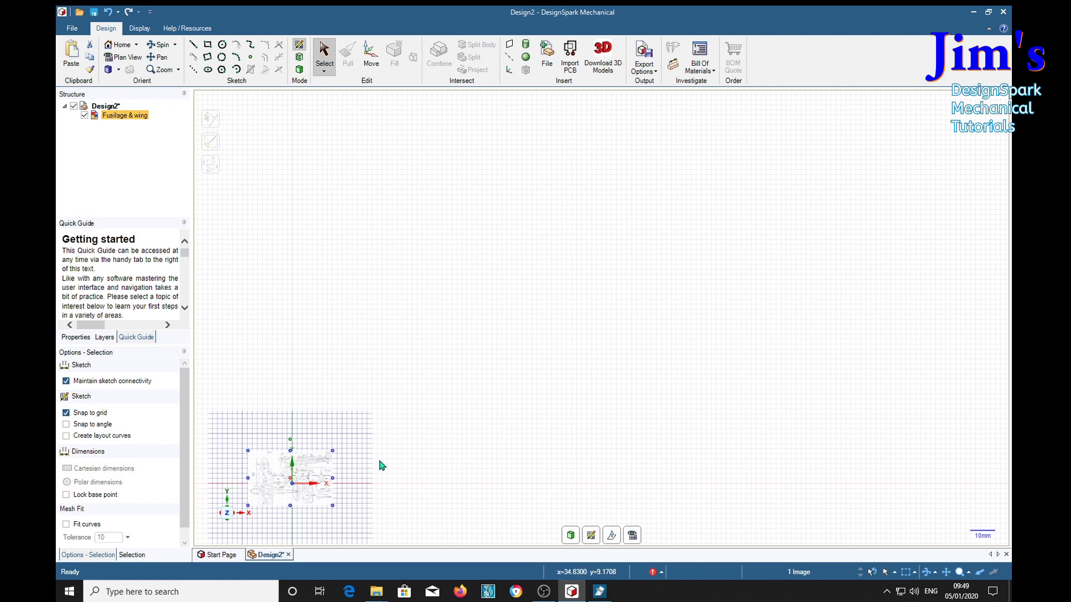
left_click_drag(333, 451, 948, 118)
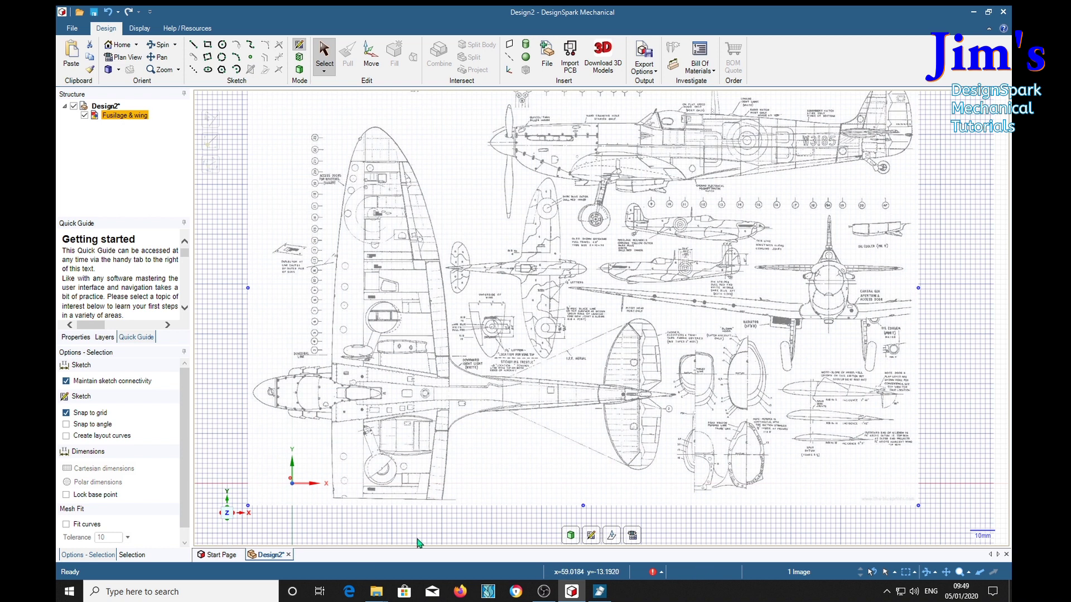
left_click_drag(252, 512, 203, 534)
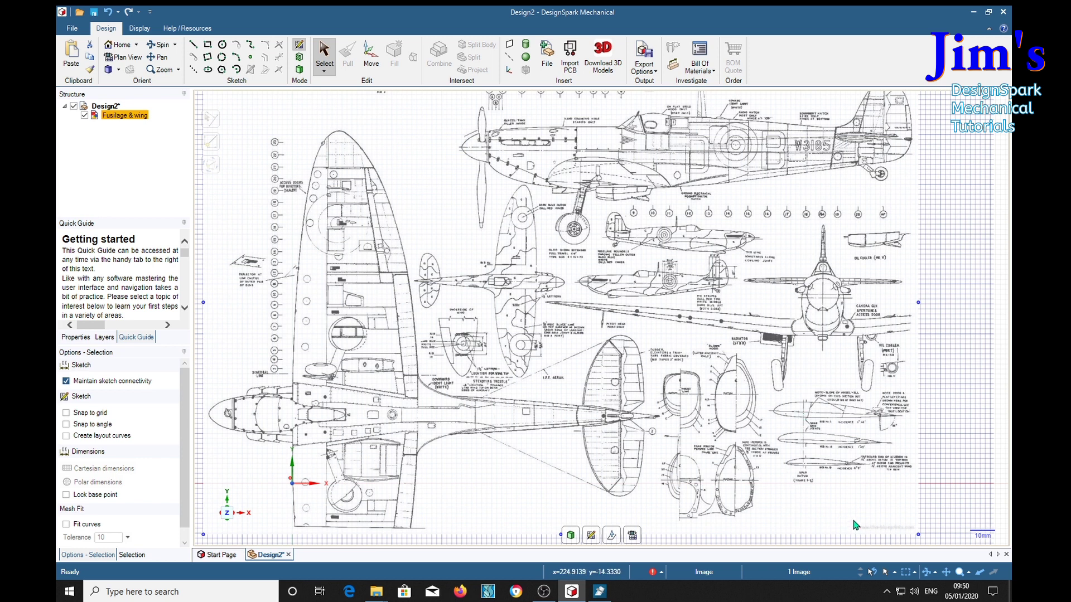
Try to draw a construction line along the chord of the Rib No. 5 section from its nose to its trailing edge
scroll(882, 437, "up", 4)
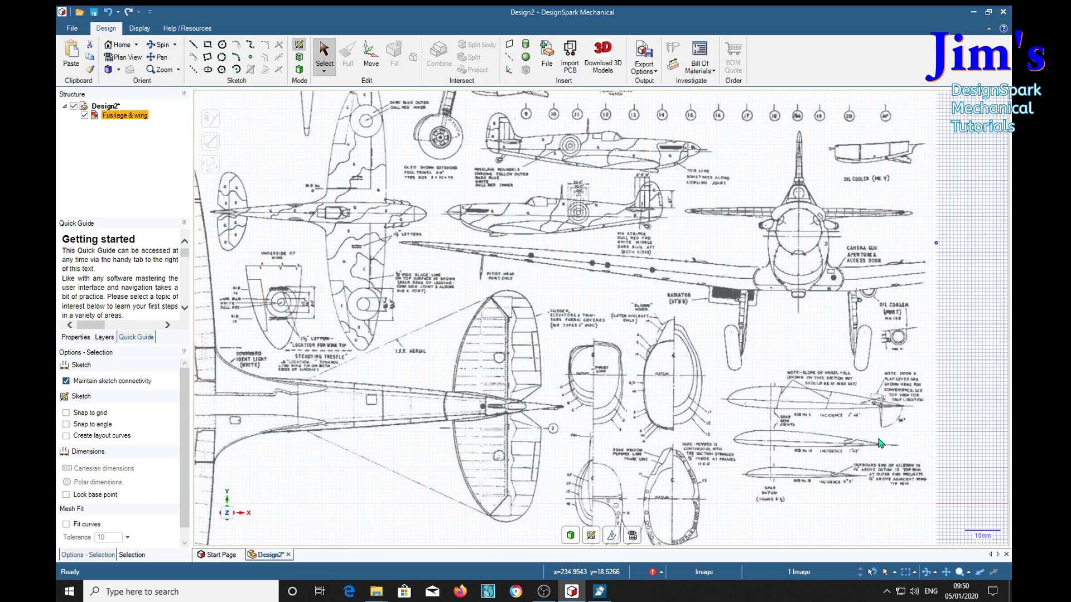
scroll(882, 434, "up", 2)
scroll(909, 413, "up", 2)
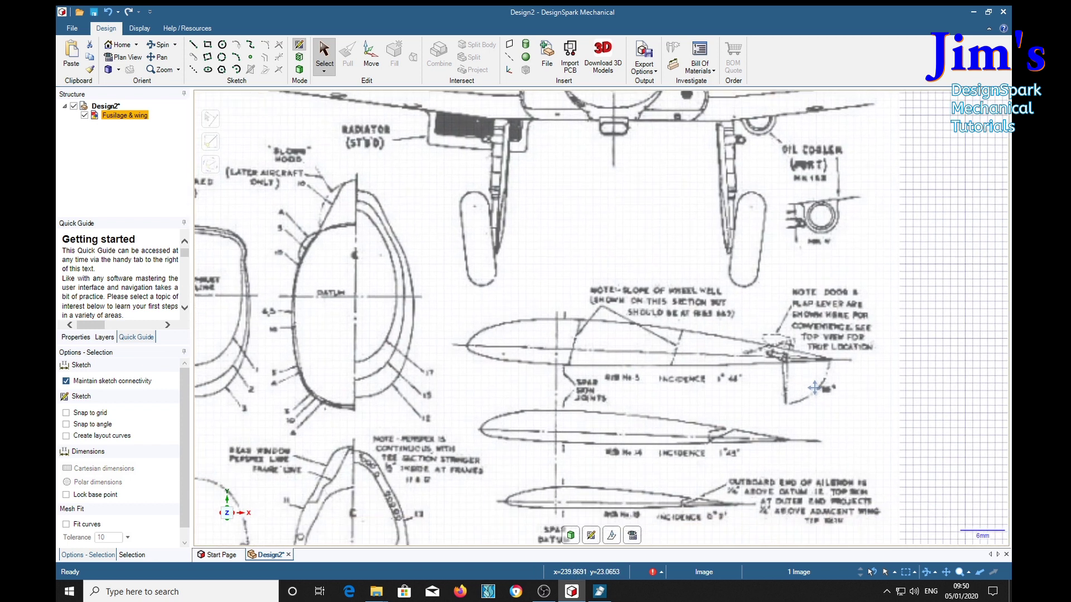
scroll(828, 359, "up", 1)
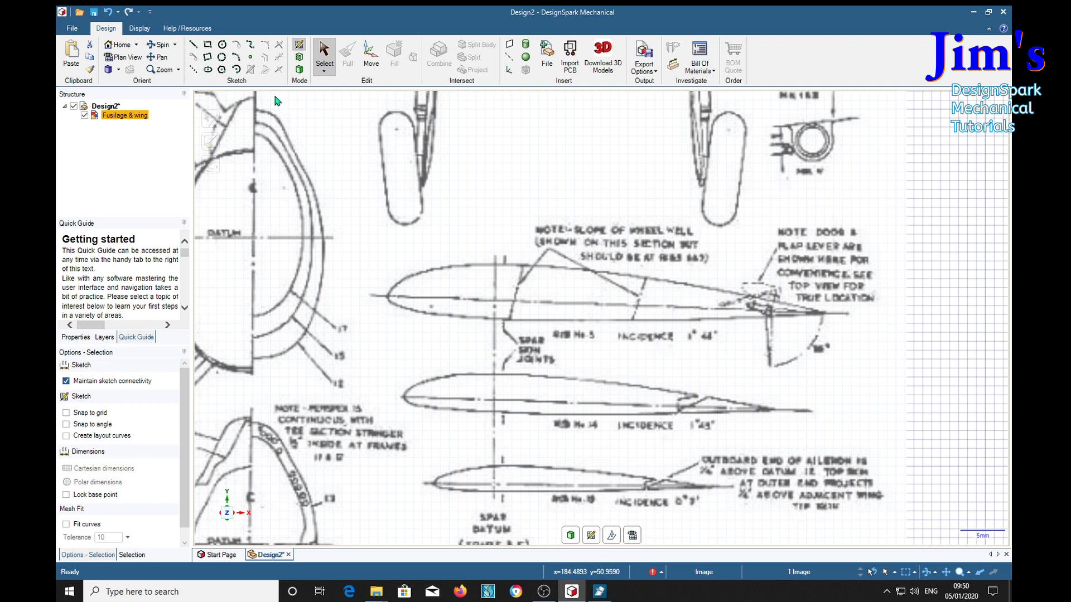
left_click(193, 69)
key("l")
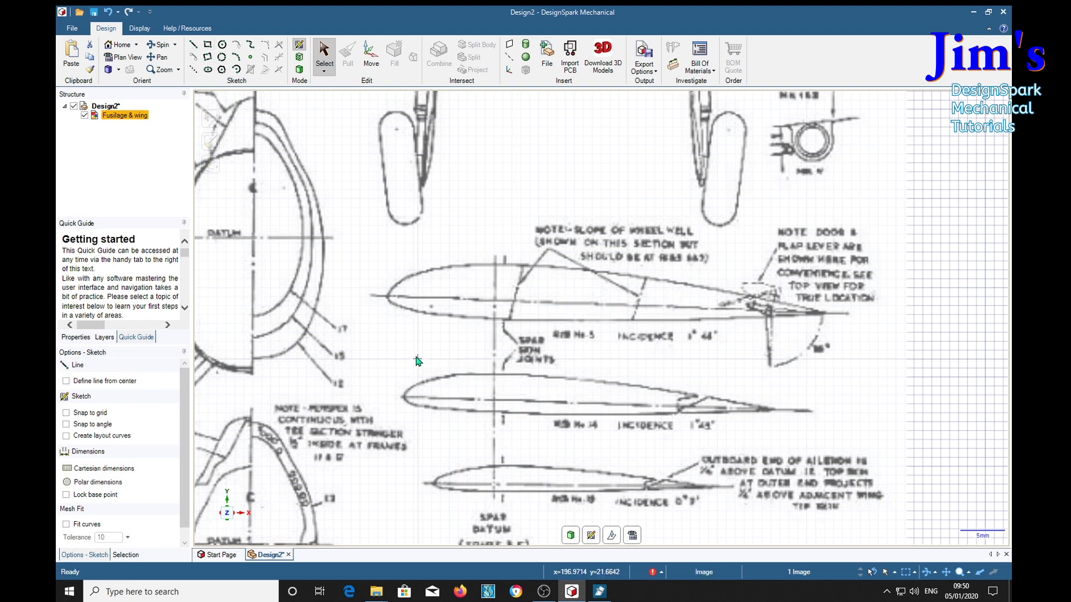
left_click(372, 296)
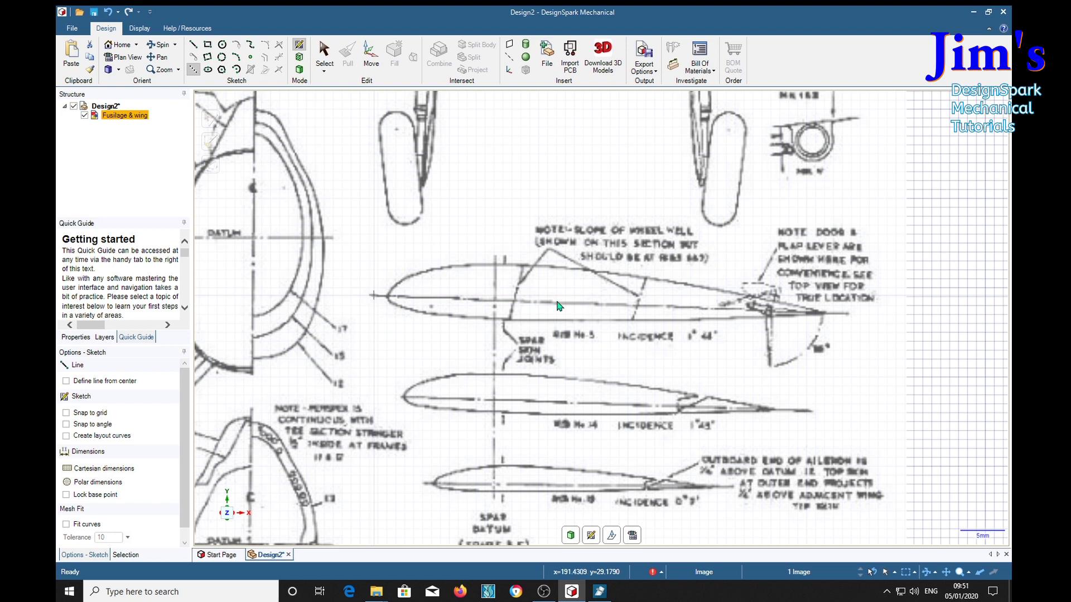
left_click(387, 295)
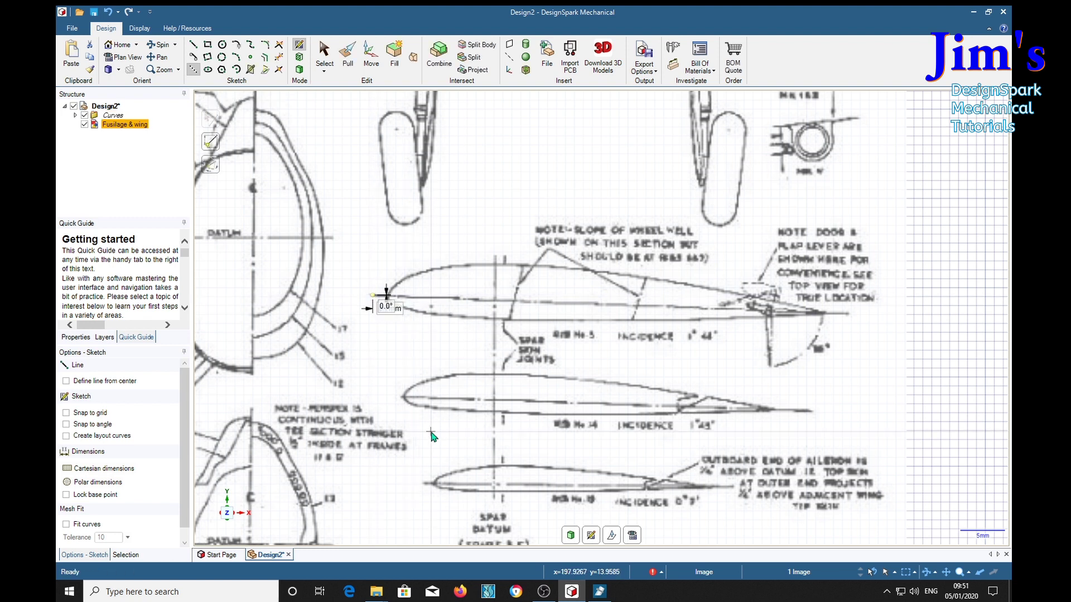
key("ctrl+z")
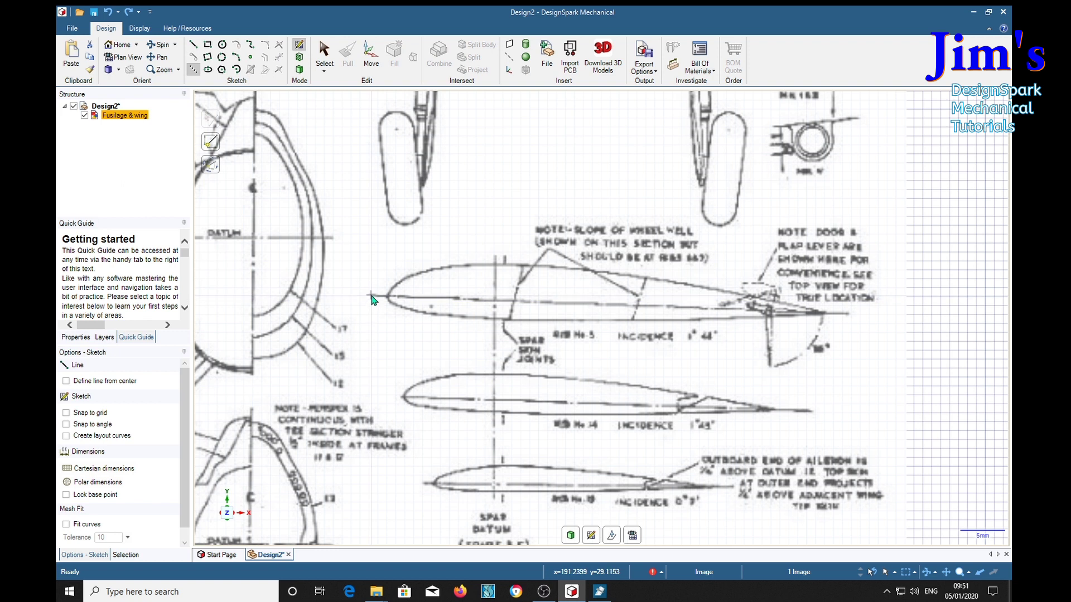
left_click(371, 296)
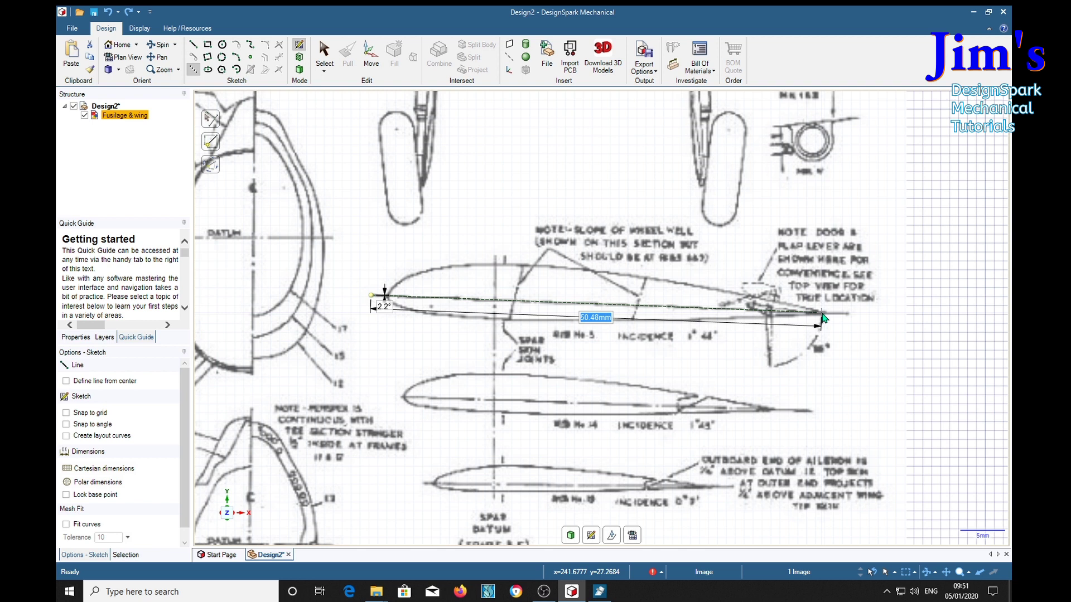
key("Escape")
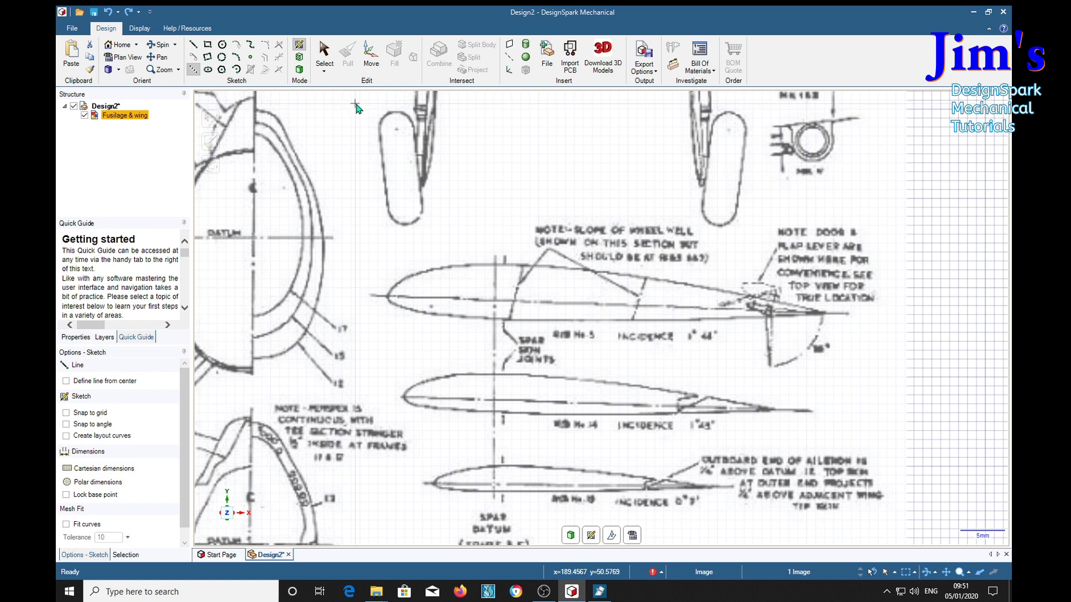
Rotate the "Fusilage & wing" image counterclockwise by 2.2° to level the Rib No. 5 chord line
left_click(371, 56)
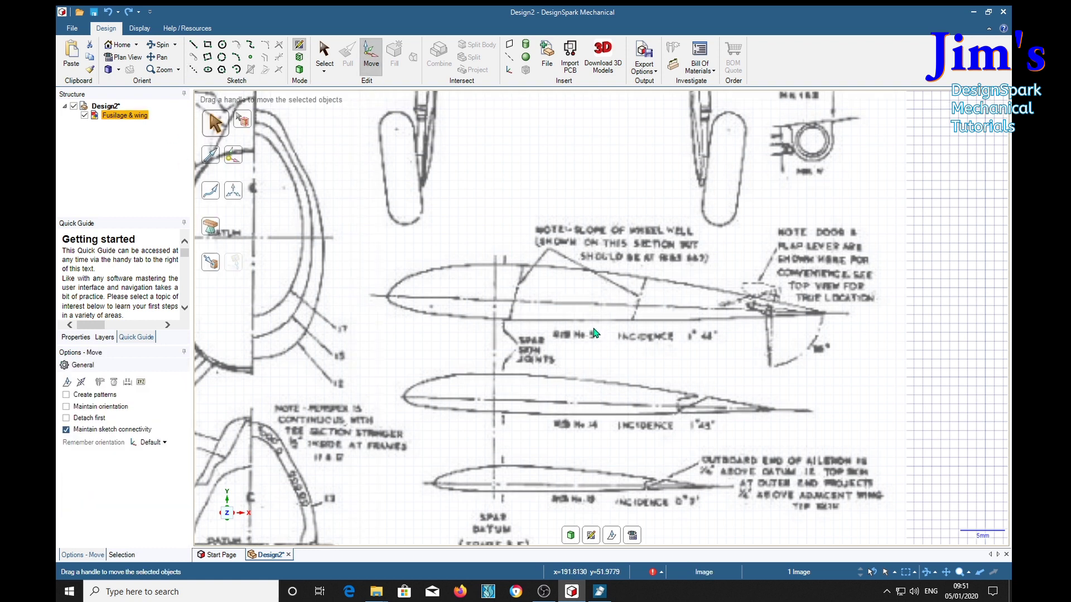
key("z")
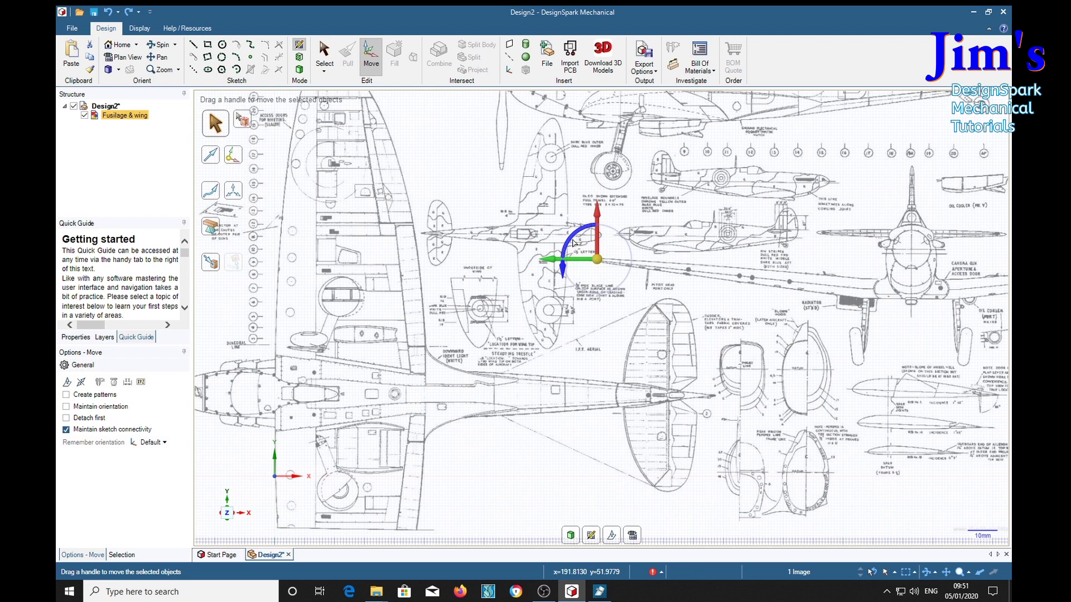
left_click_drag(571, 244, 576, 237)
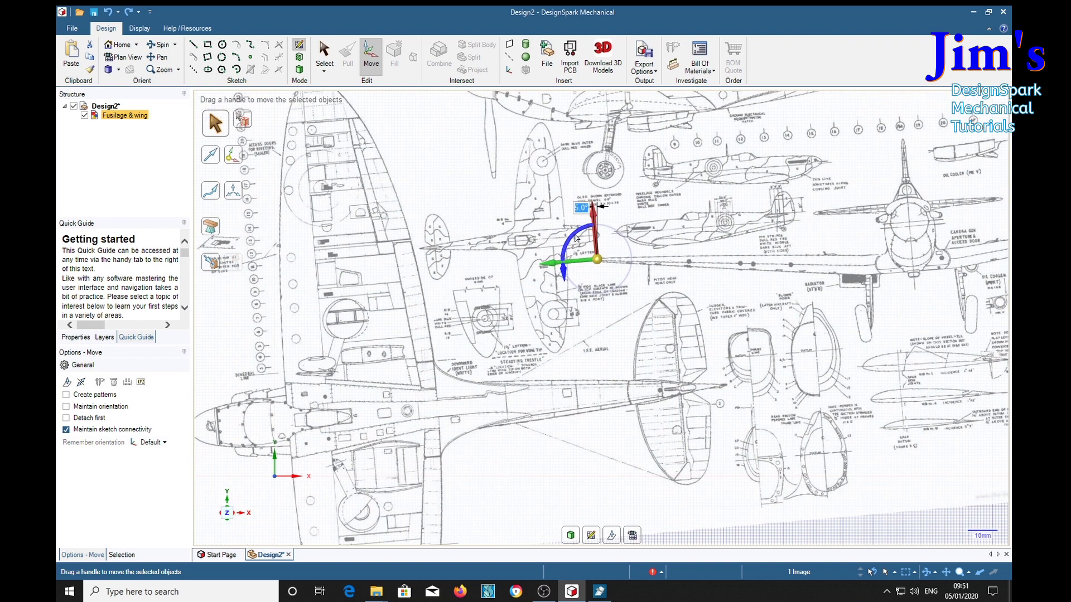
type("2")
key("Return")
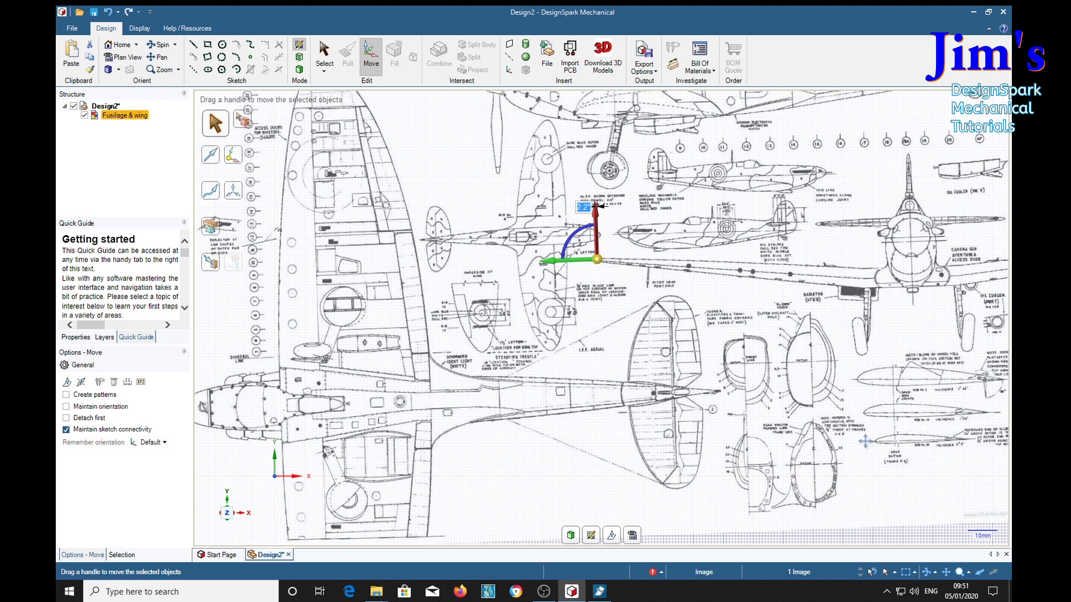
middle_click_drag(857, 441, 364, 415, "shift")
scroll(328, 386, "up", 5)
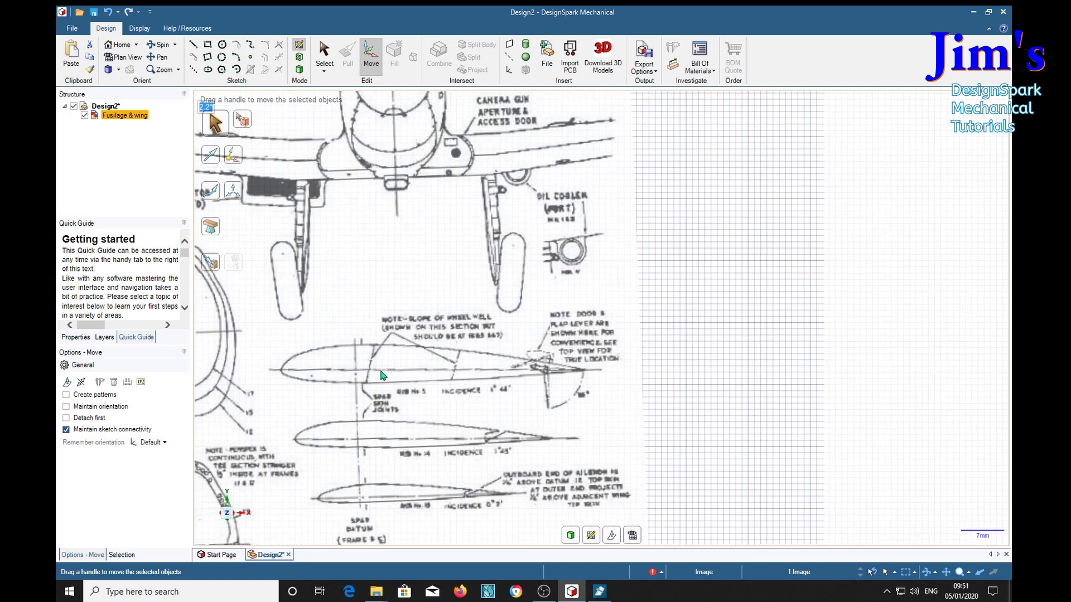
scroll(580, 298, "up", 4)
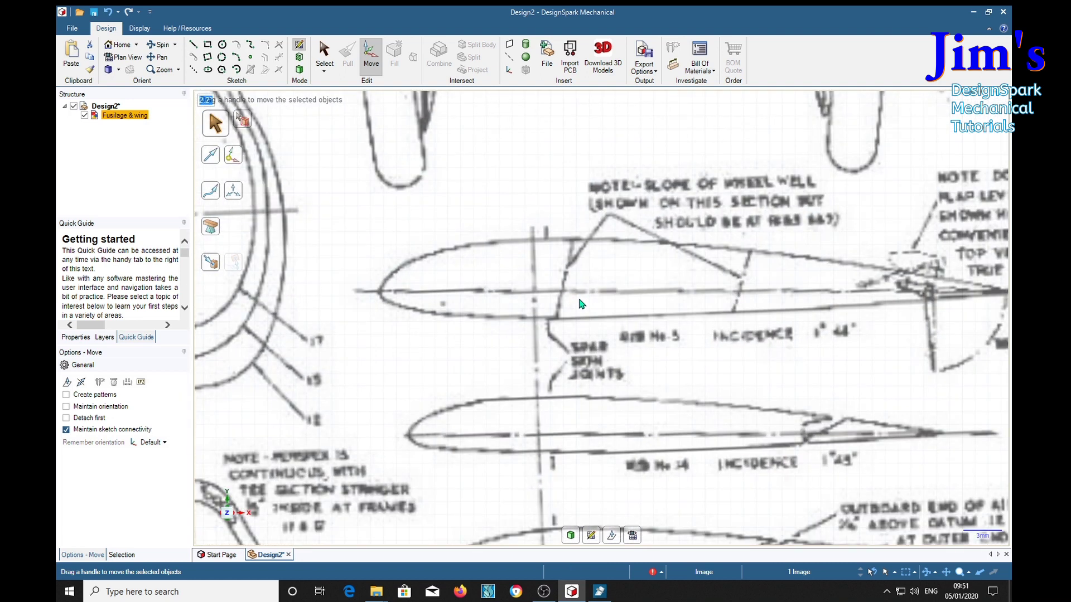
scroll(588, 298, "up", 3)
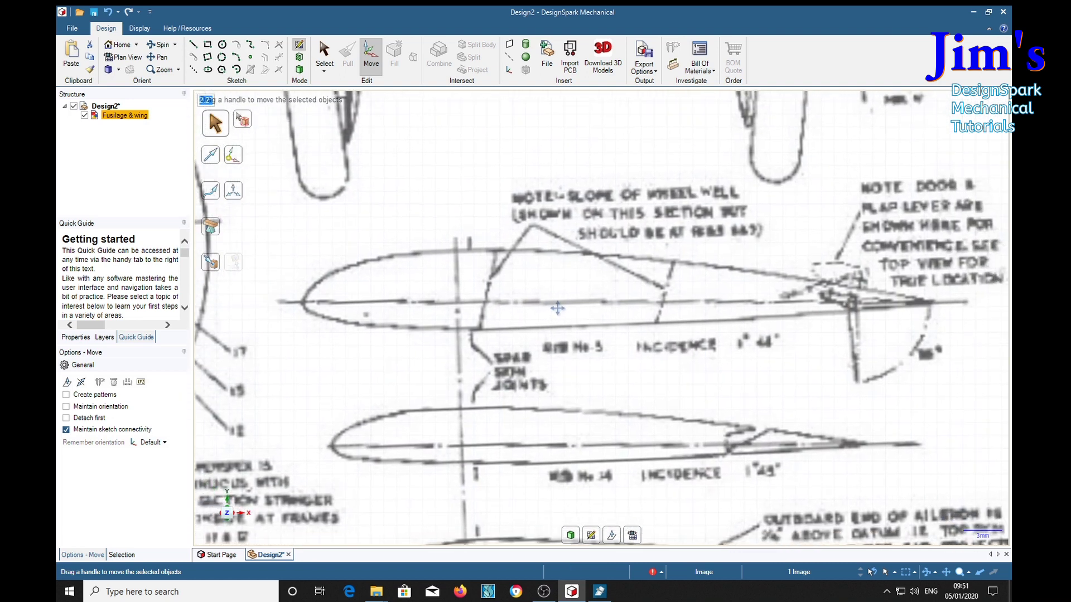
middle_click_drag(560, 313, 521, 301, "shift")
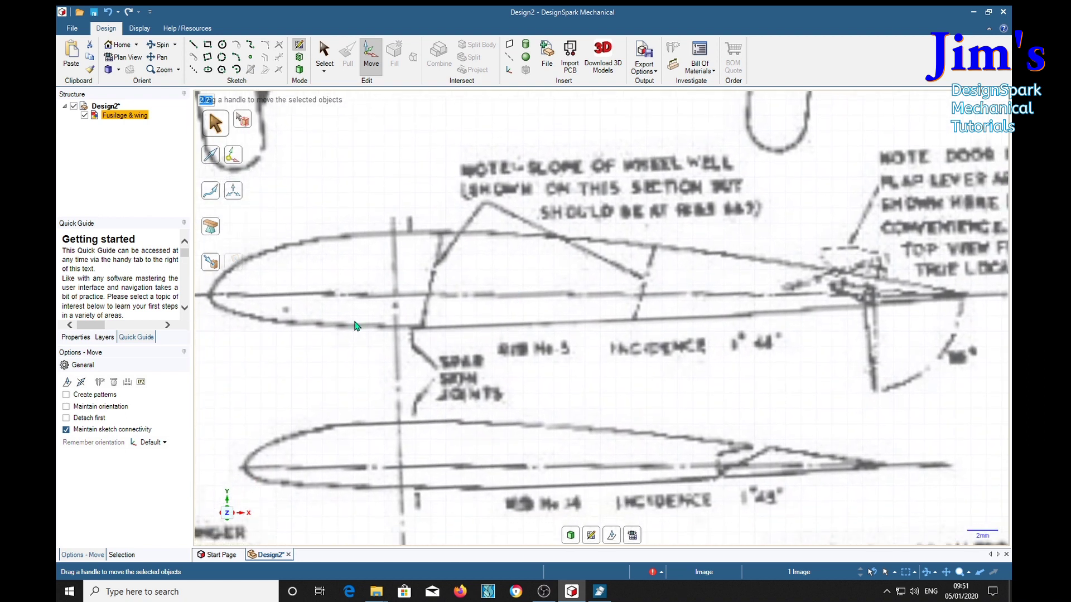